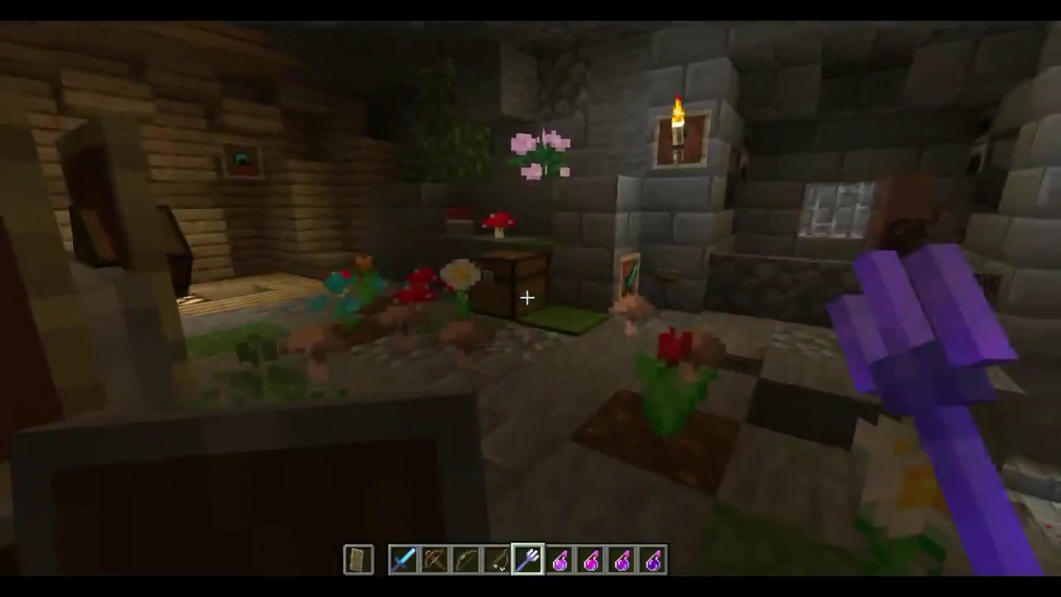
# - Show the debug overlay to check the running Minecraft and OptiFine versions, and hide it again
pyautogui.press('Escape')
pyautogui.press('Escape')
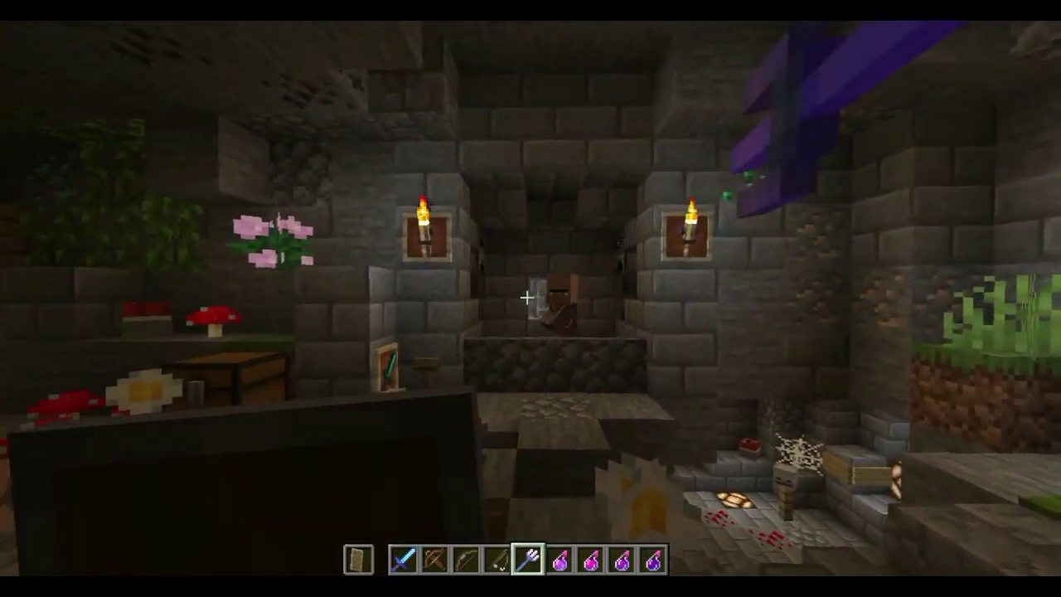
pyautogui.click(528, 296)
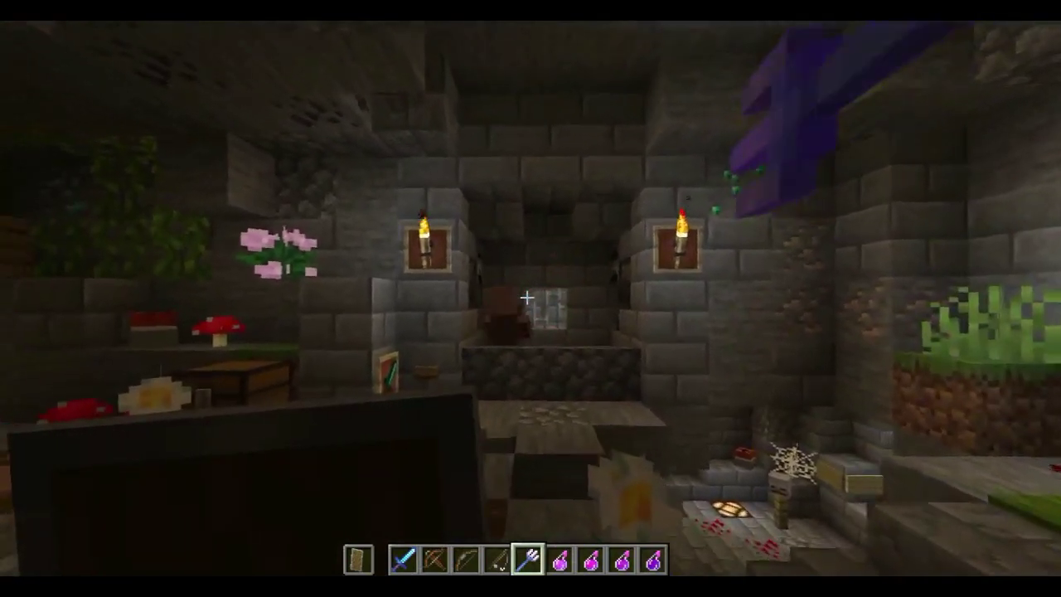
pyautogui.press('w')
pyautogui.press('F3')
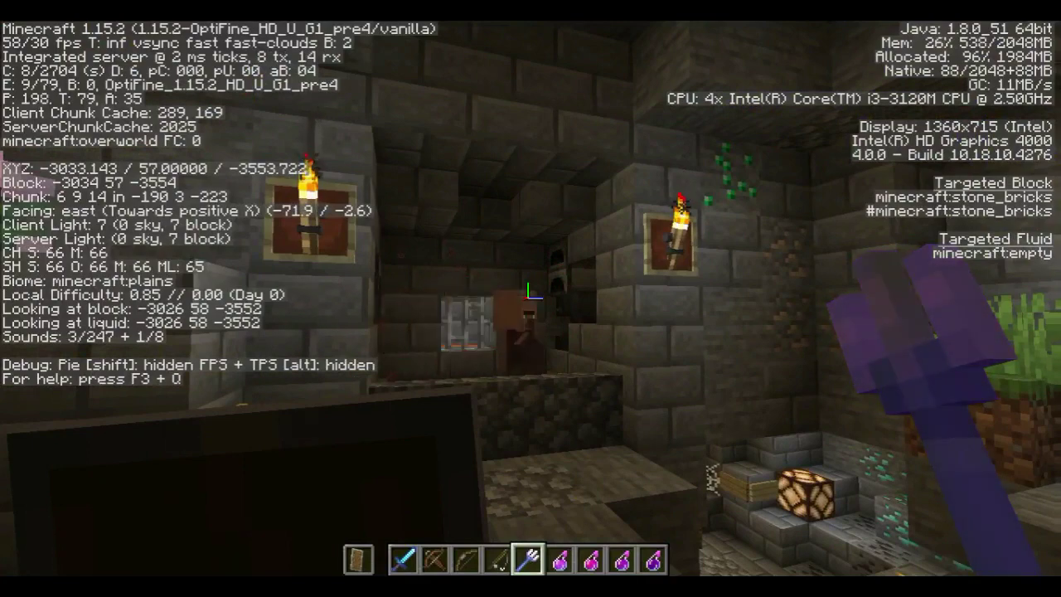
pyautogui.press('F3')
pyautogui.rightClick(531, 298)
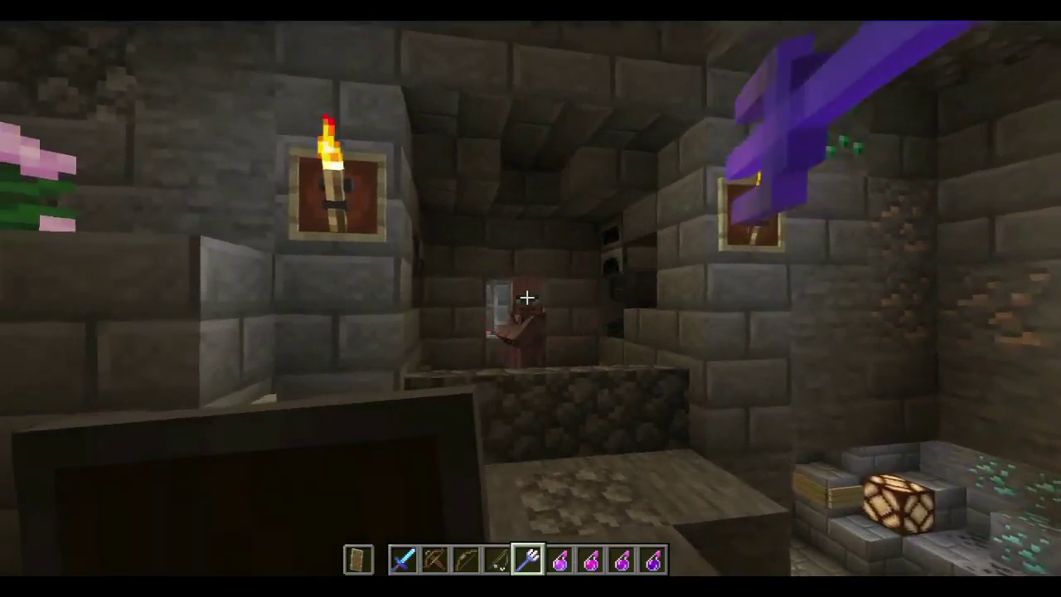
pyautogui.press('w')
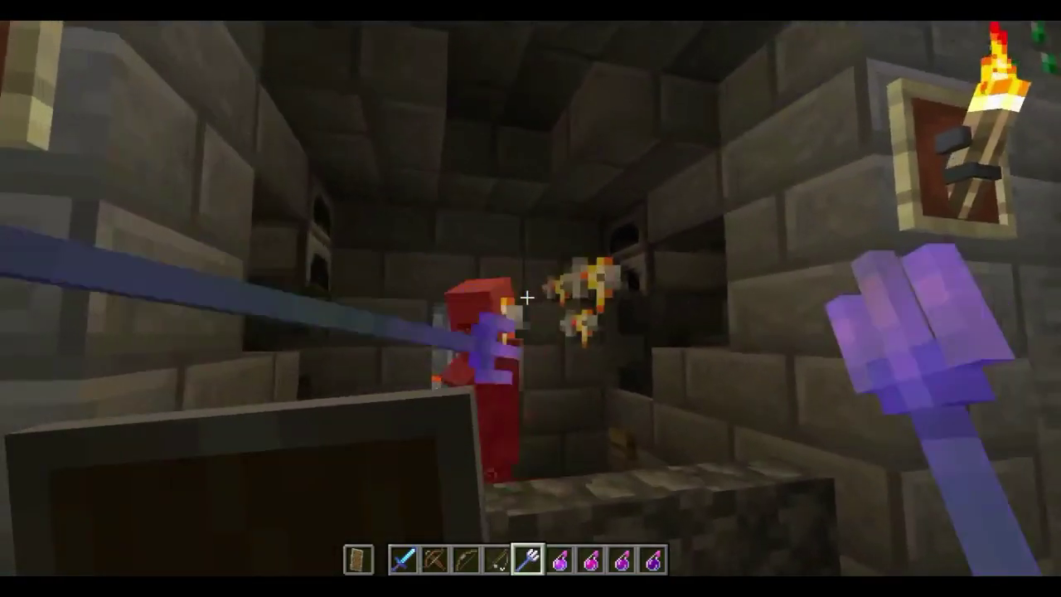
pyautogui.press('2')
pyautogui.click(526, 297)
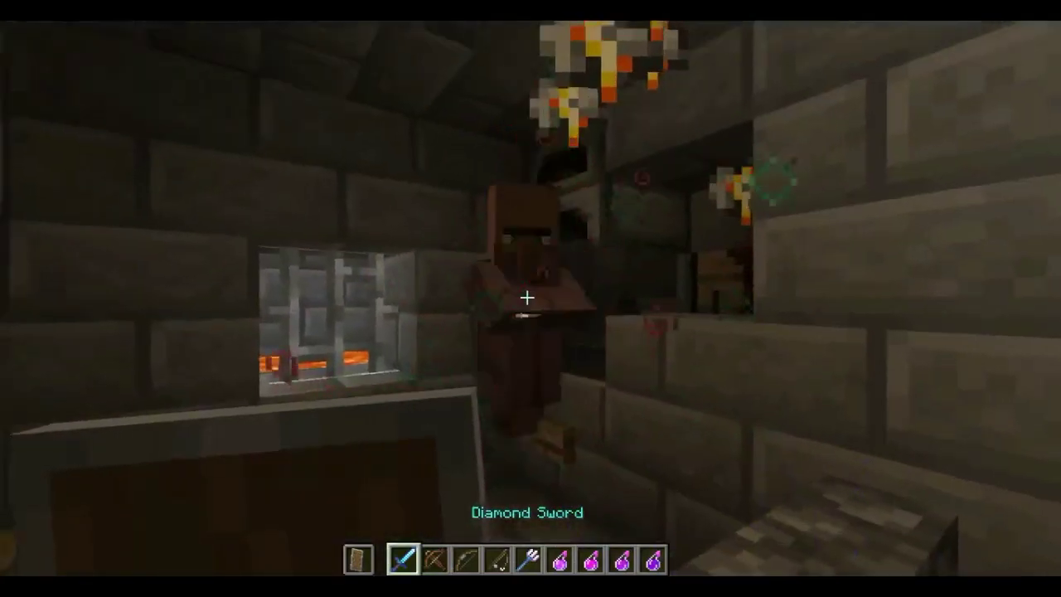
pyautogui.click(526, 296)
pyautogui.click(527, 296)
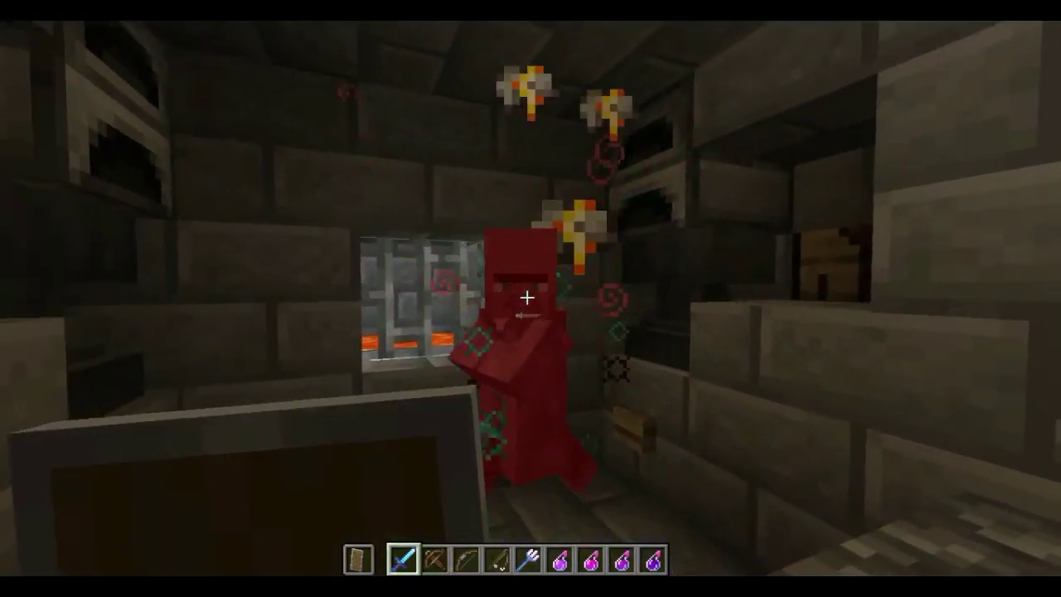
pyautogui.click(527, 297)
pyautogui.click(527, 297)
pyautogui.click(527, 297)
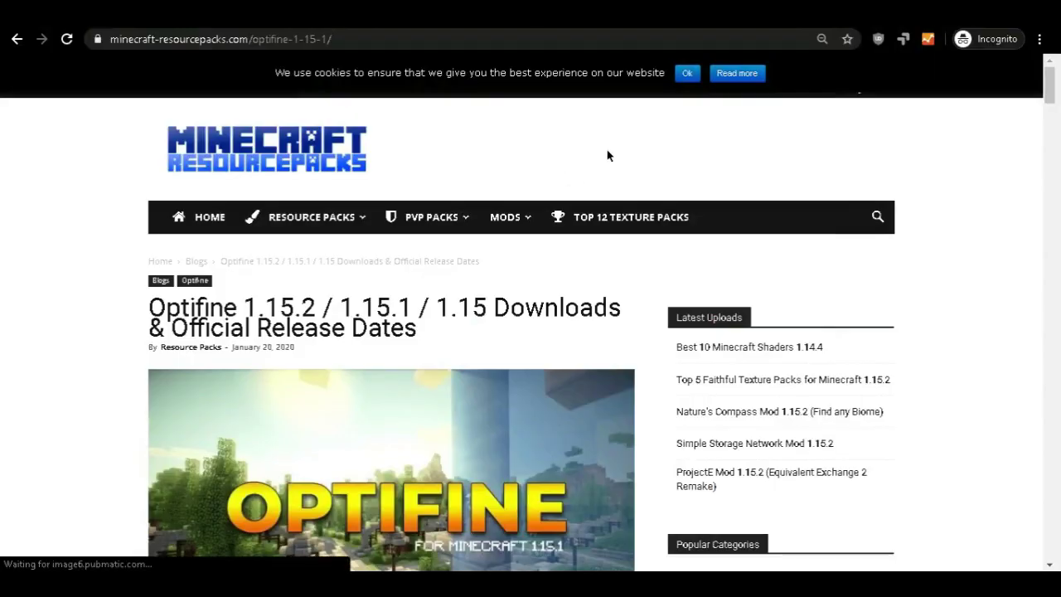
# - Read through the OptiFine 1.15.2 article on minecraft-resourcepacks.com, including its list of other OptiFine versions and the progress report
pyautogui.click(346, 40)
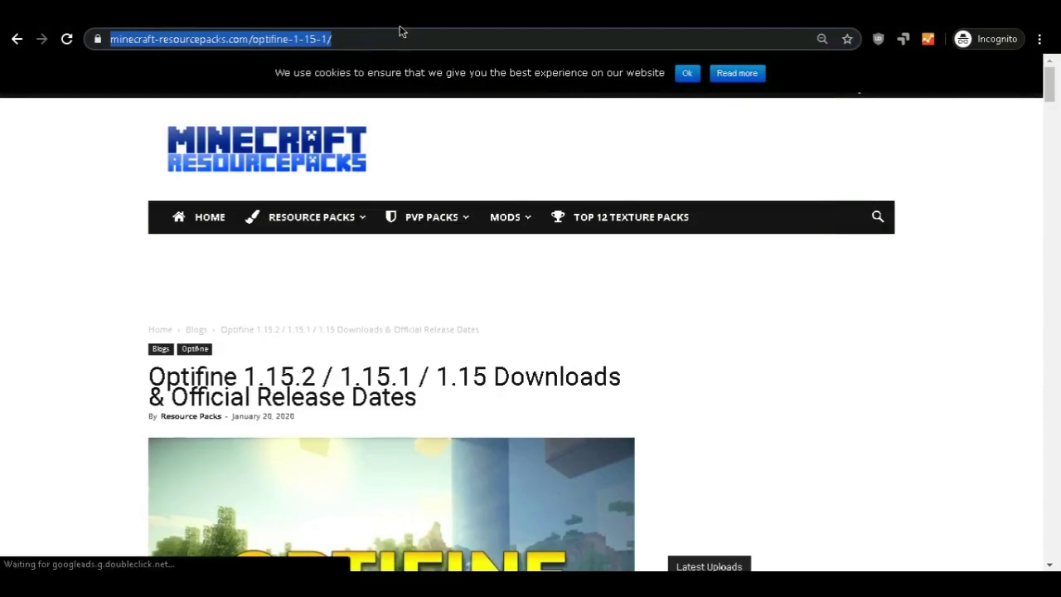
pyautogui.click(622, 99)
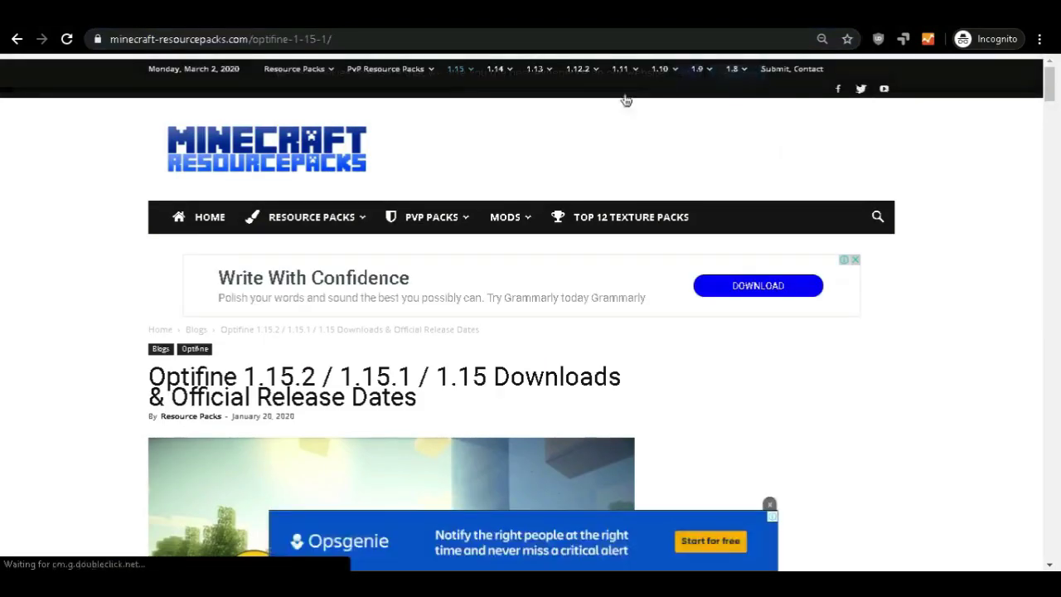
pyautogui.click(344, 38)
pyautogui.scroll(-8, 332, 272)
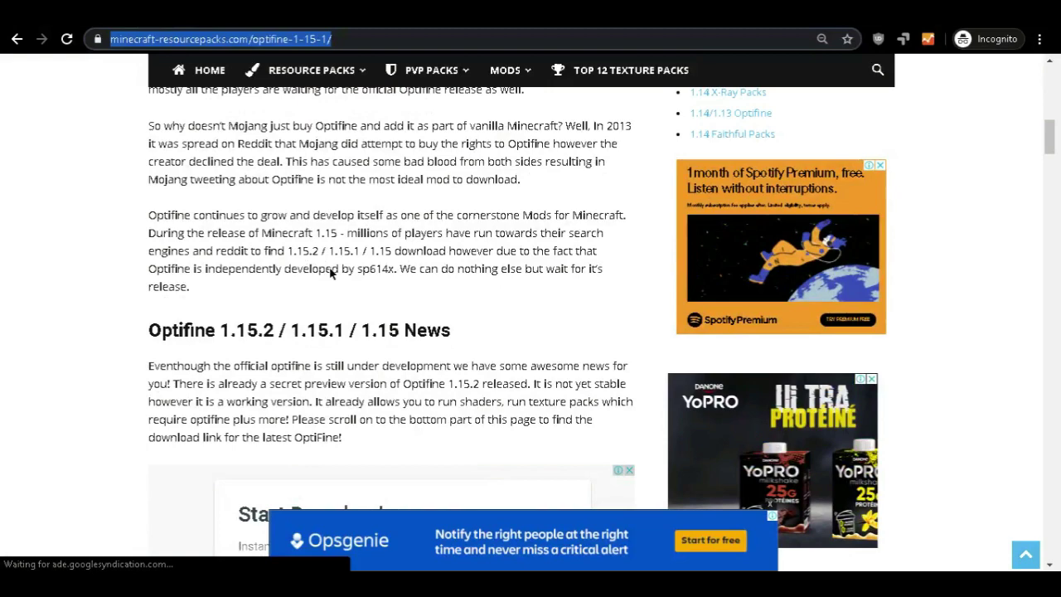
pyautogui.scroll(-9, 329, 274)
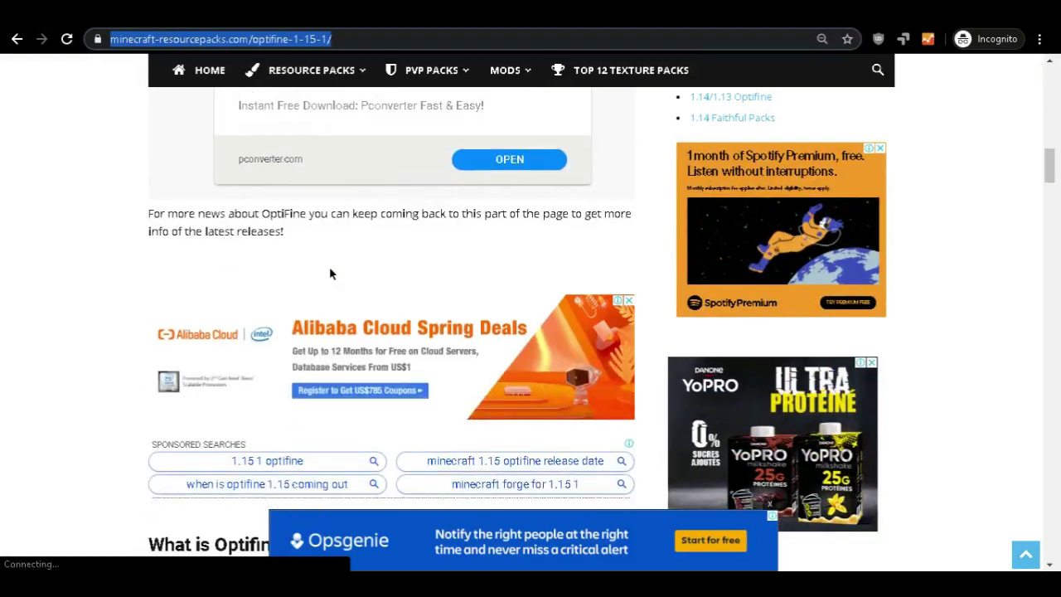
pyautogui.scroll(-1, 330, 273)
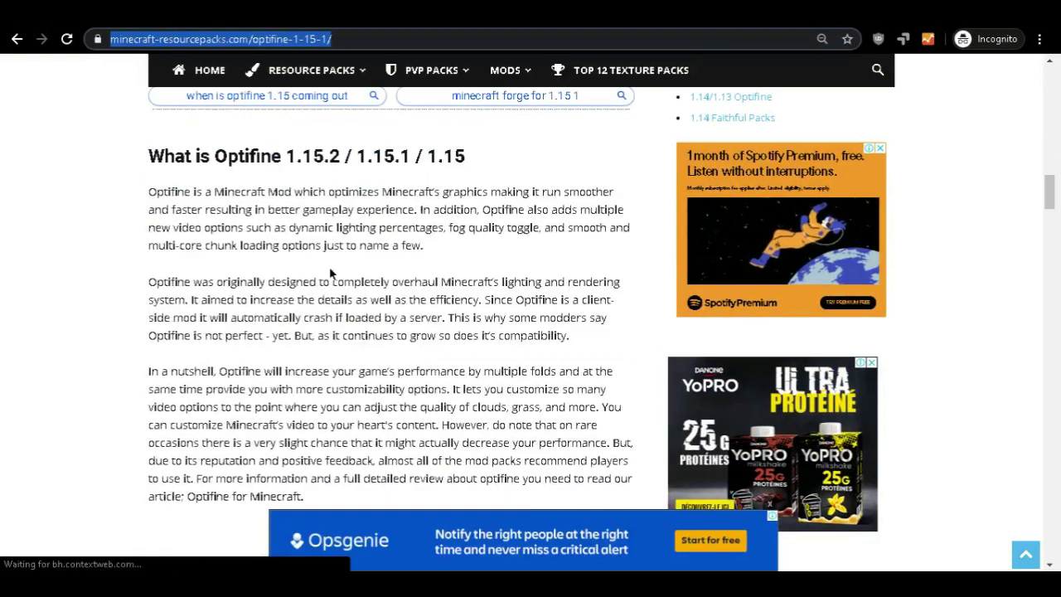
pyautogui.scroll(-6, 330, 272)
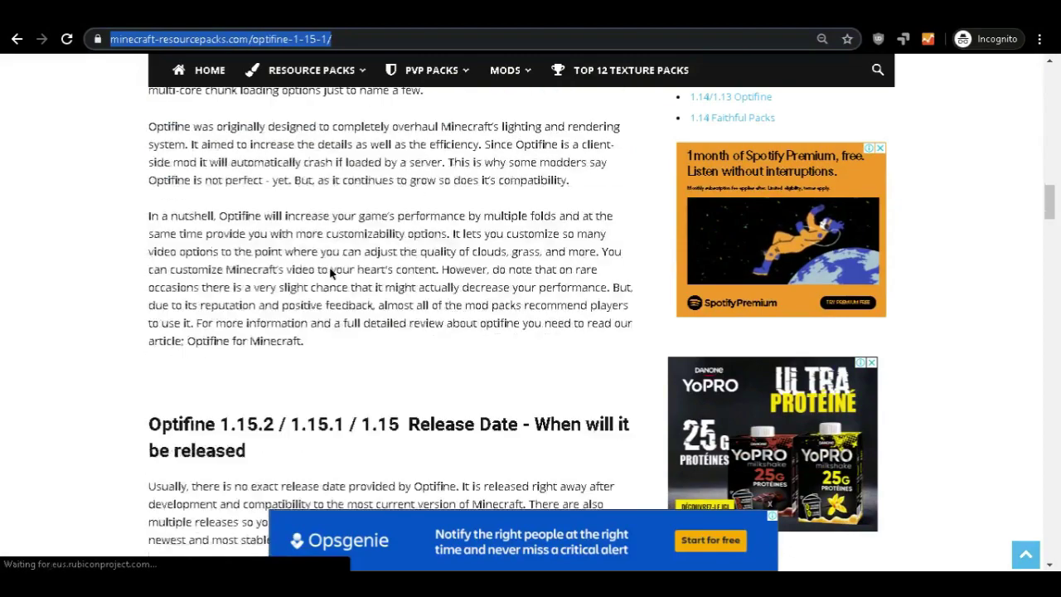
pyautogui.scroll(-7, 329, 272)
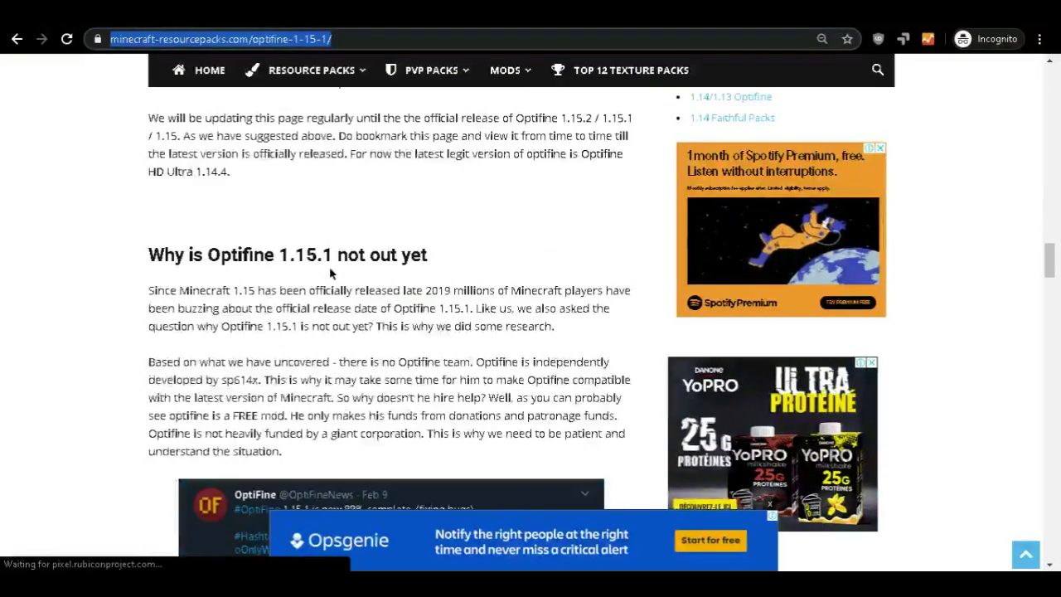
pyautogui.scroll(-4, 329, 272)
pyautogui.scroll(-6, 330, 273)
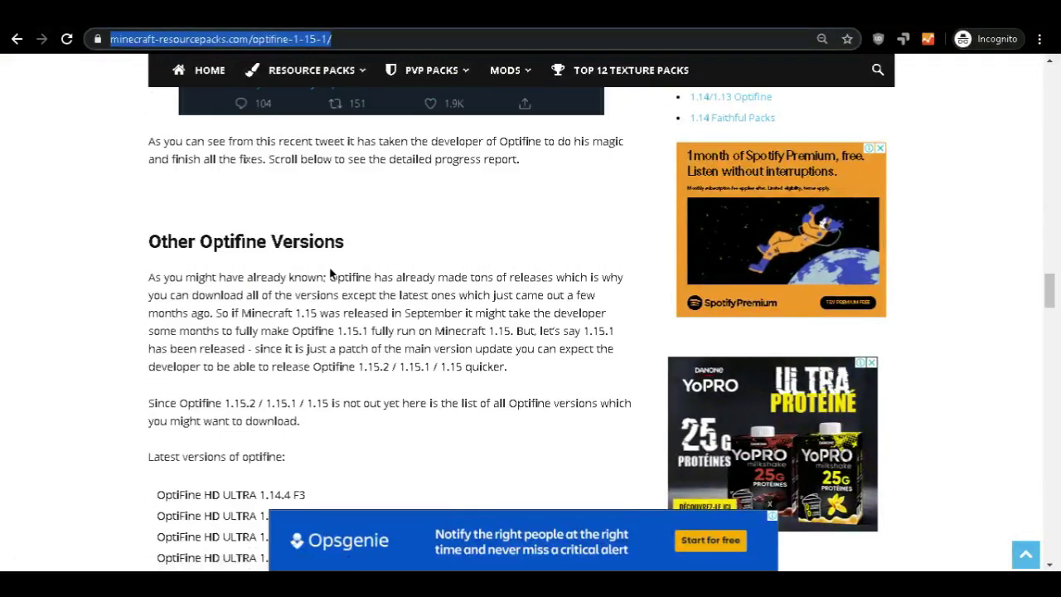
pyautogui.scroll(2, 329, 272)
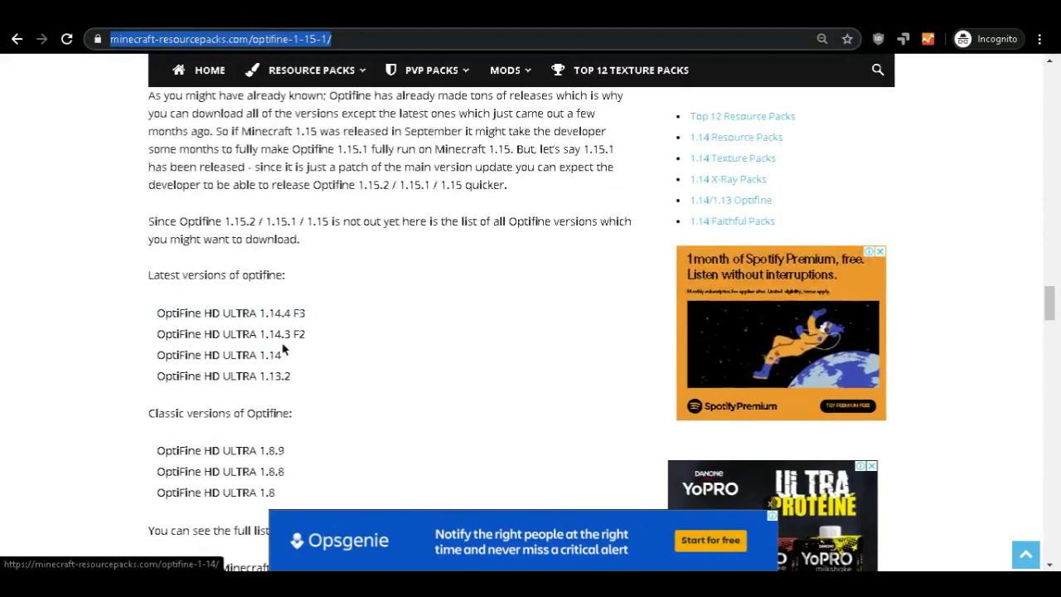
pyautogui.scroll(-1, 241, 370)
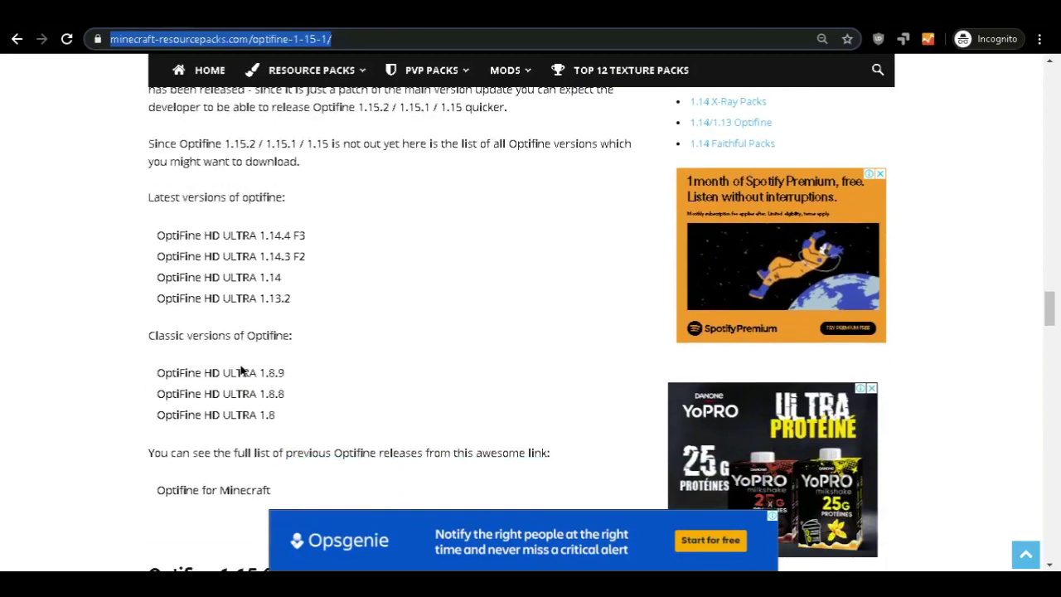
pyautogui.scroll(-3, 247, 393)
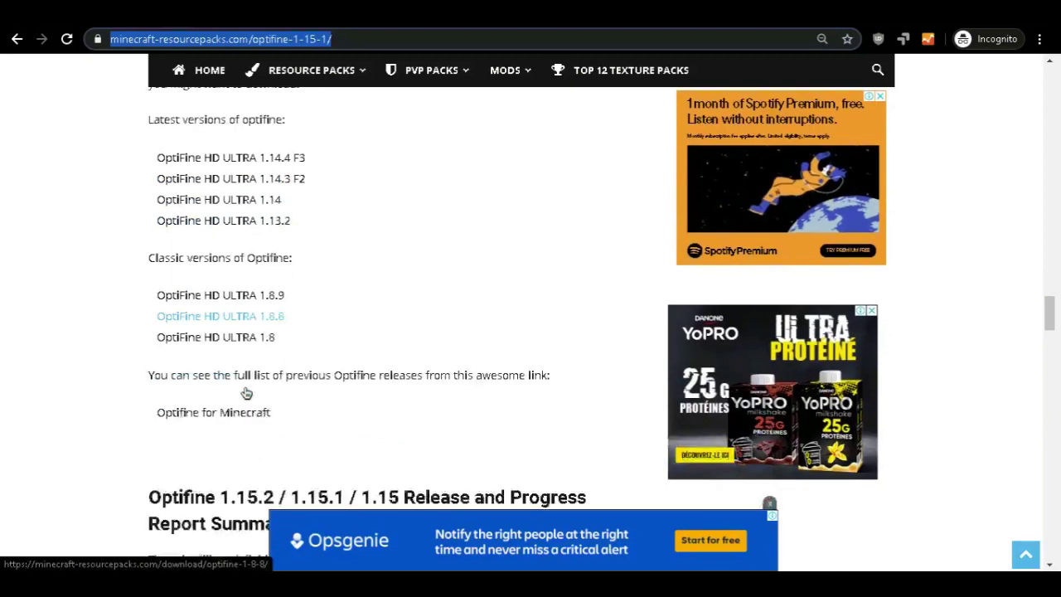
pyautogui.scroll(-6, 247, 394)
pyautogui.scroll(4, 440, 393)
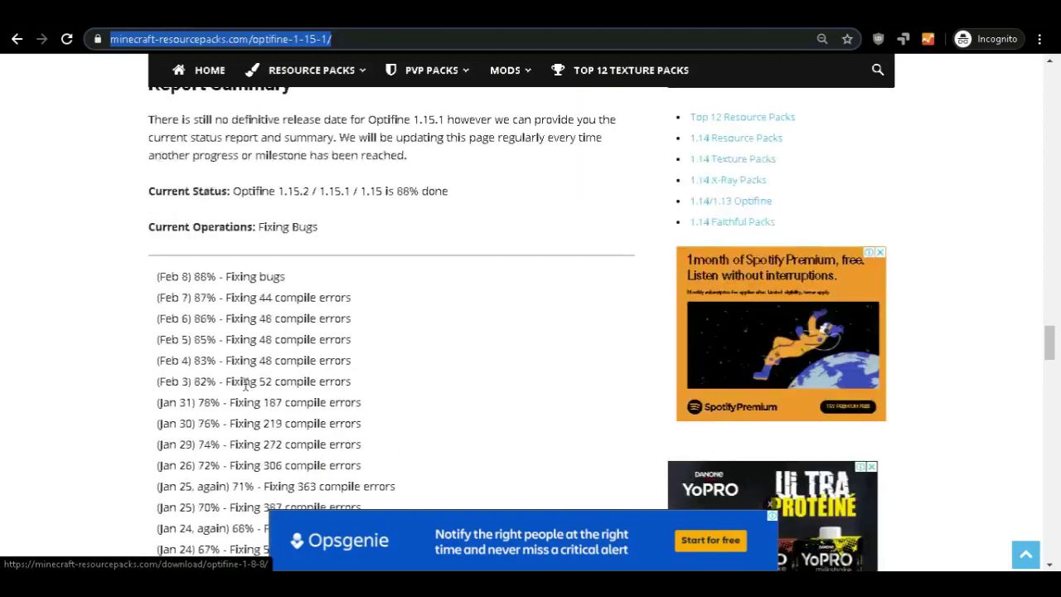
pyautogui.scroll(-5, 308, 311)
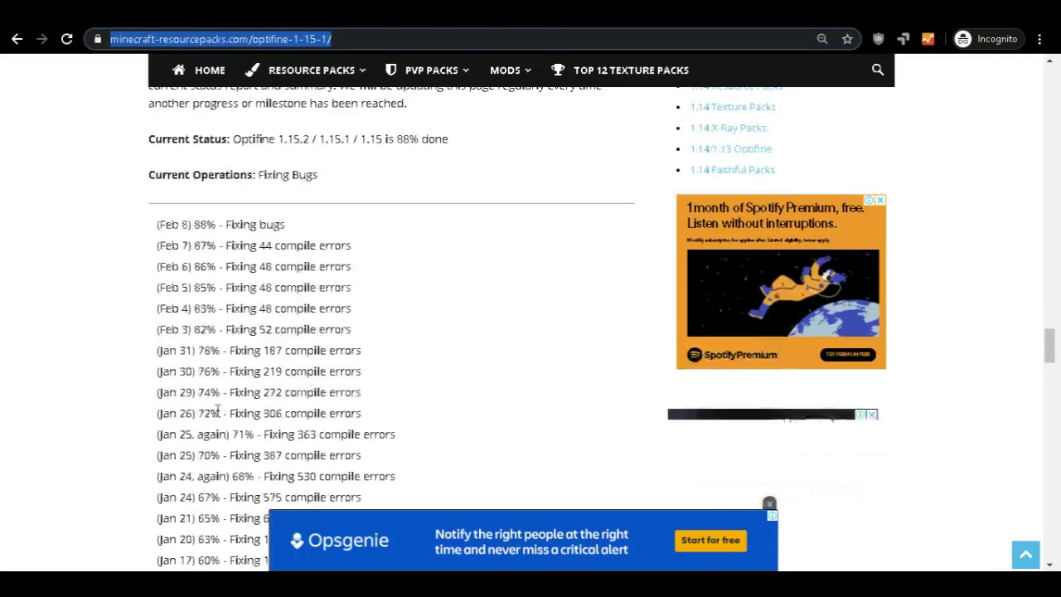
# - Download OptiFine 1.15.2 HD Ultimate G1 Pre4 from the article's official download links and save the ZIP archive to the Desktop
pyautogui.scroll(-11, 218, 408)
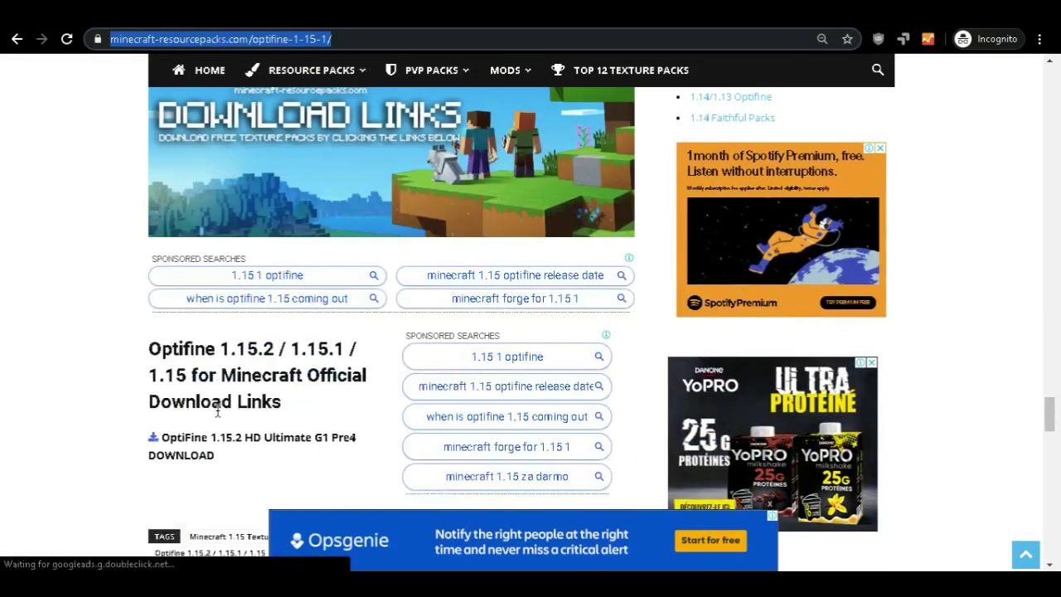
pyautogui.scroll(3, 5, 303)
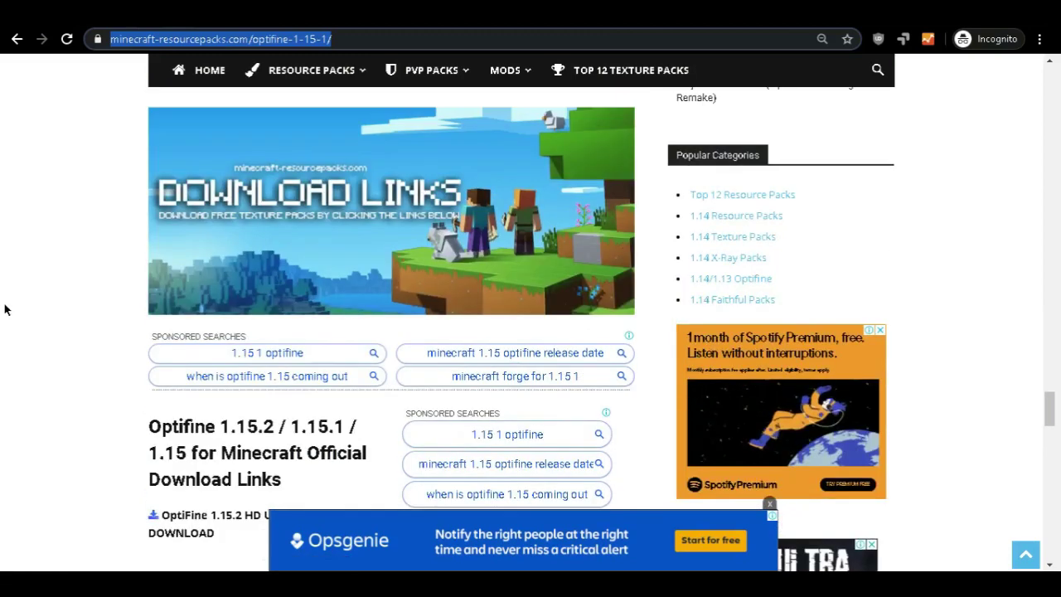
pyautogui.scroll(-1, 4, 366)
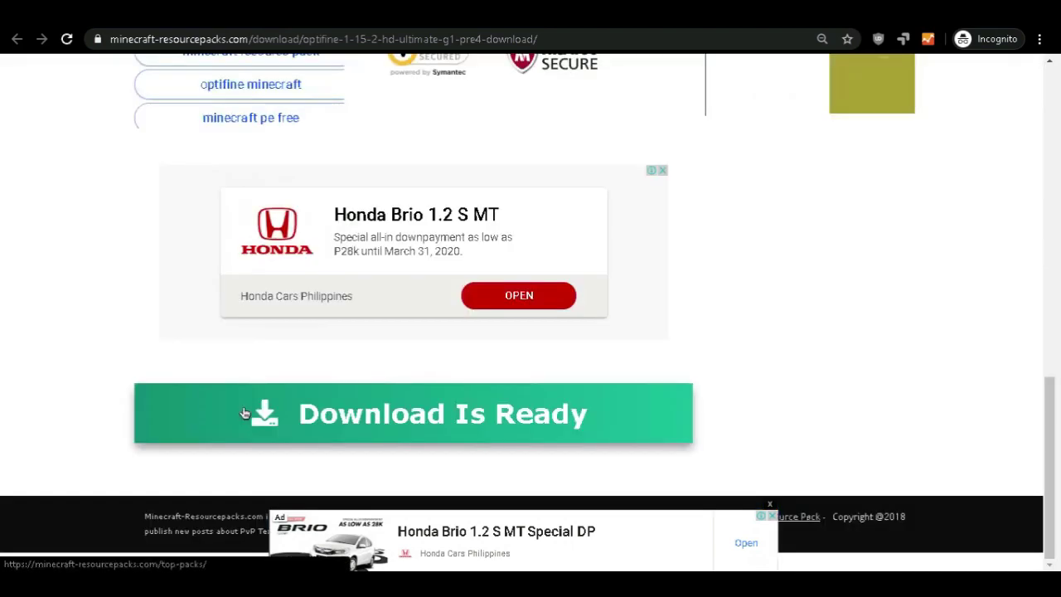
pyautogui.click(246, 413)
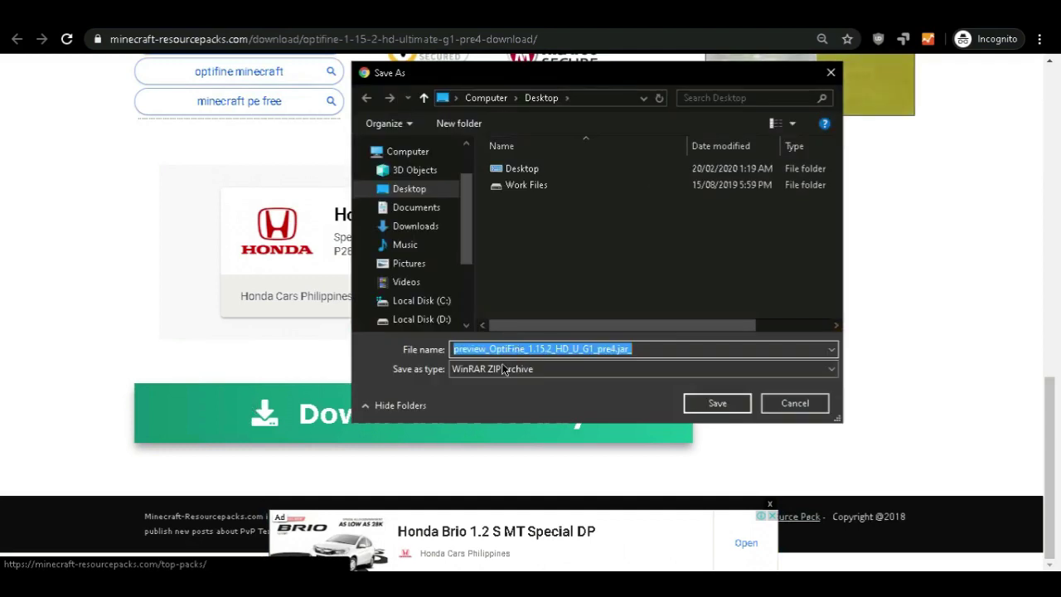
pyautogui.click(718, 404)
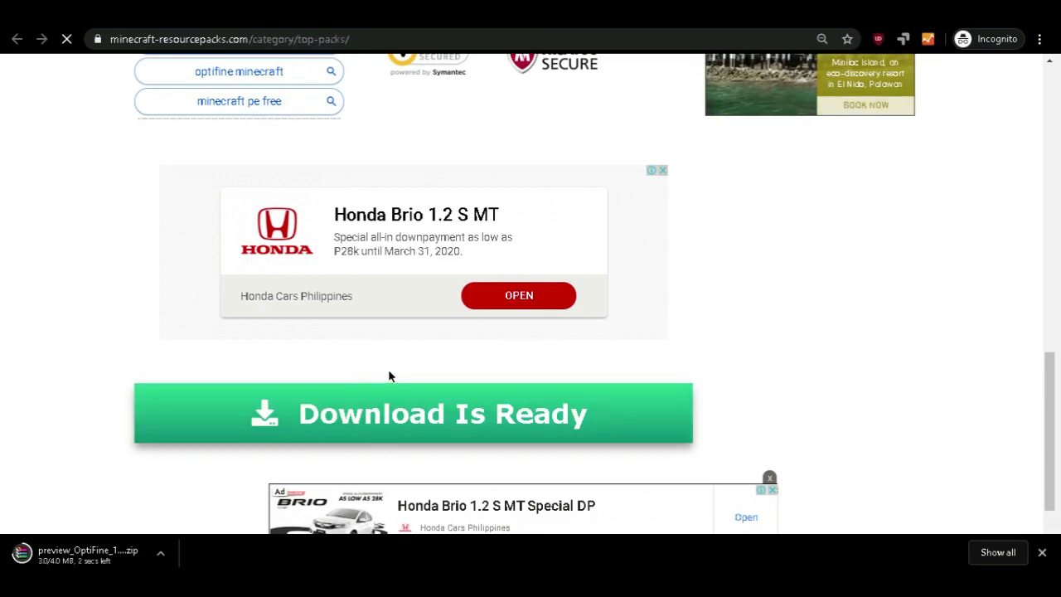
pyautogui.scroll(-3, 406, 369)
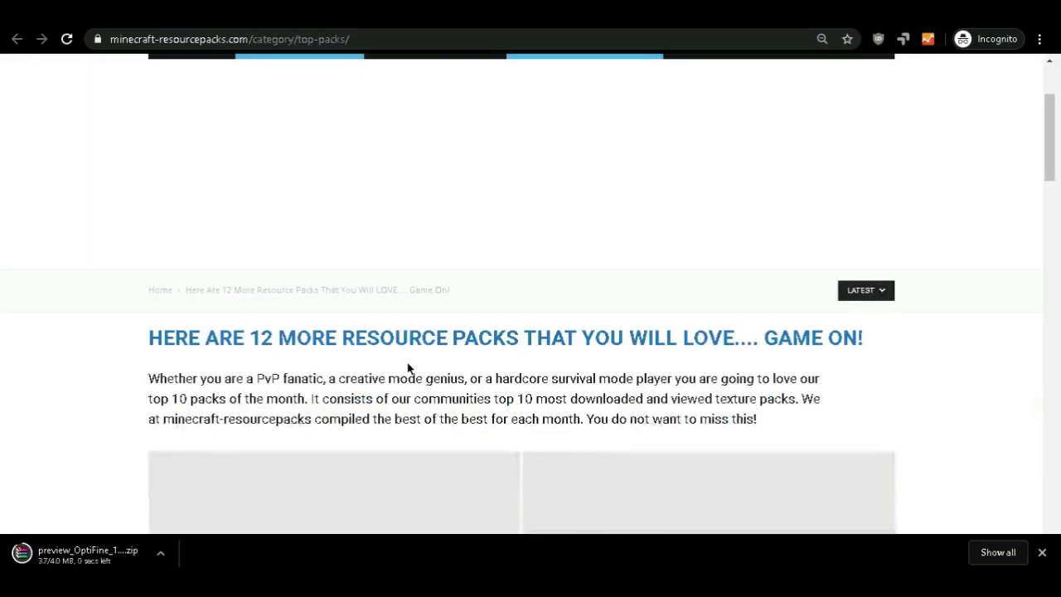
pyautogui.scroll(-4, 407, 369)
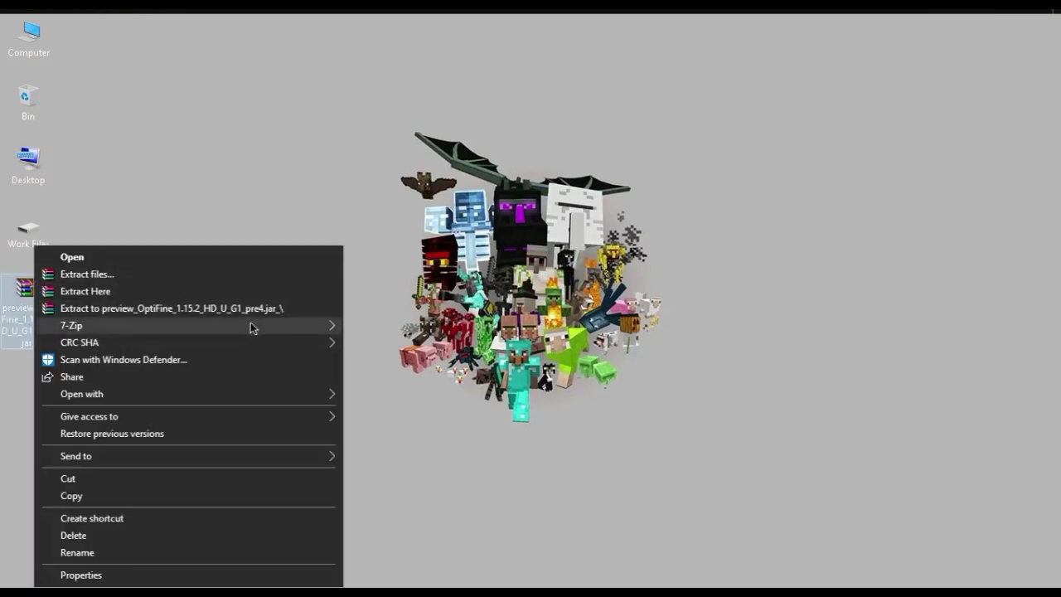
# - Extract the downloaded OptiFine archive on the Desktop with 7-Zip into its own folder, preview_OptiFine_1.15.2_HD_U_G1_pre4.jar_
pyautogui.moveTo(252, 323)
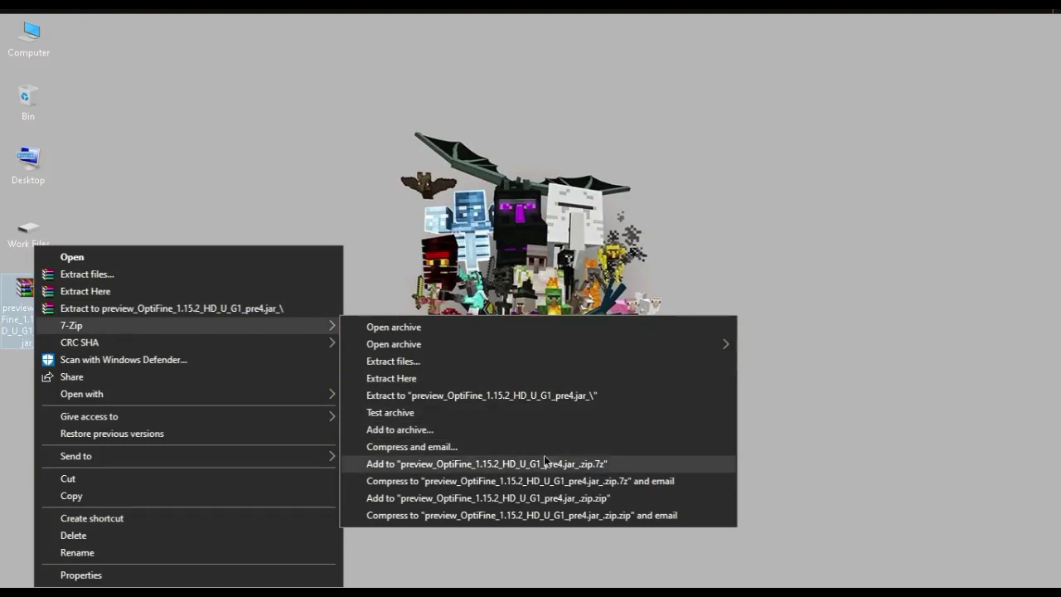
pyautogui.click(535, 398)
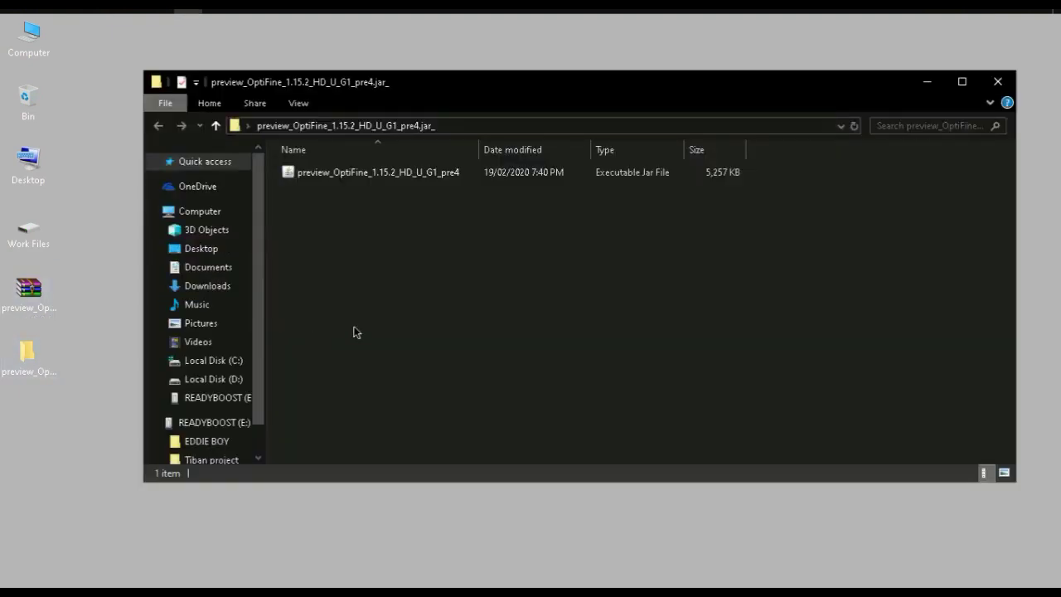
# - Run preview_OptiFine_1.15.2_HD_U_G1_pre4 with Java(TM) Platform SE binary and try to install OptiFine HD Ultra G1 pre4
pyautogui.doubleClick(374, 174)
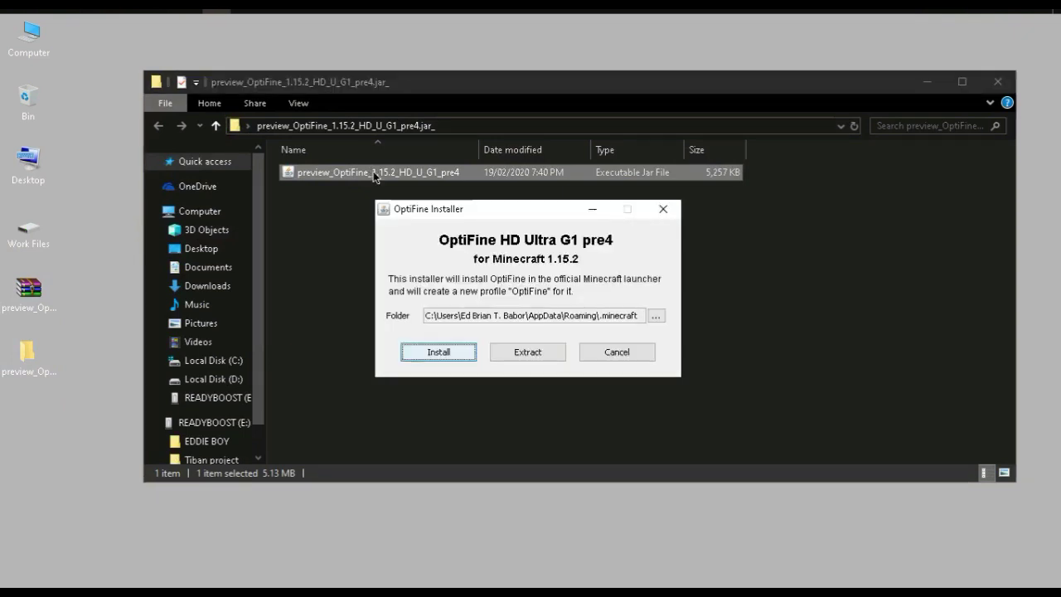
pyautogui.click(663, 209)
pyautogui.rightClick(439, 174)
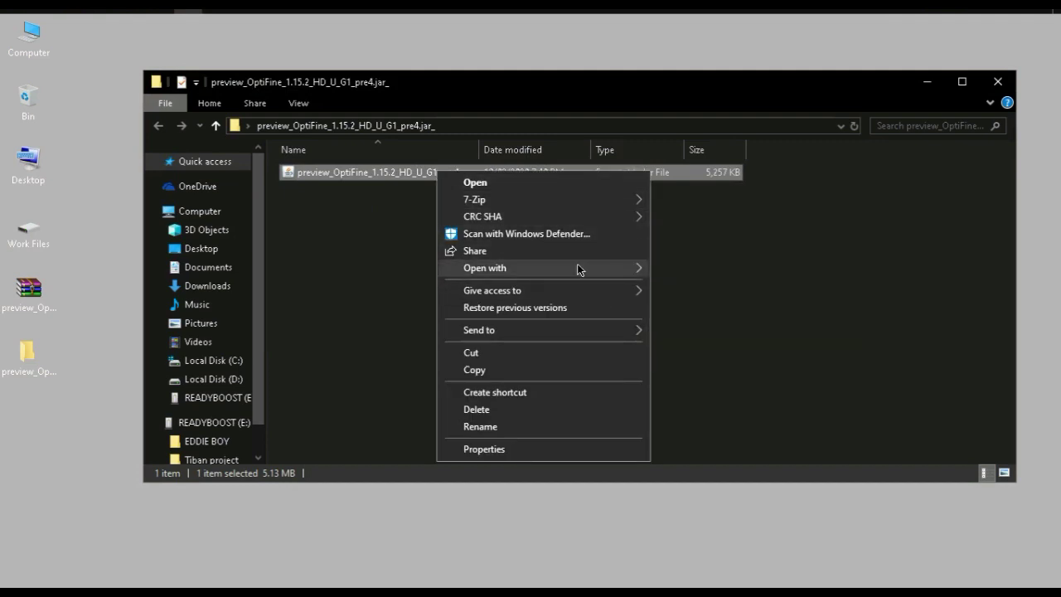
pyautogui.moveTo(577, 264)
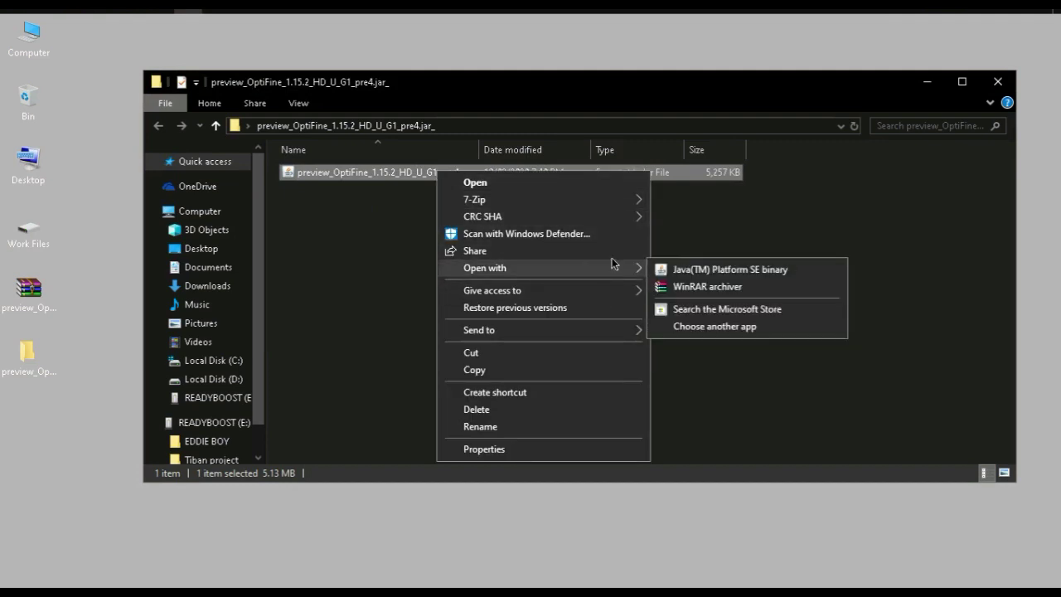
pyautogui.click(759, 270)
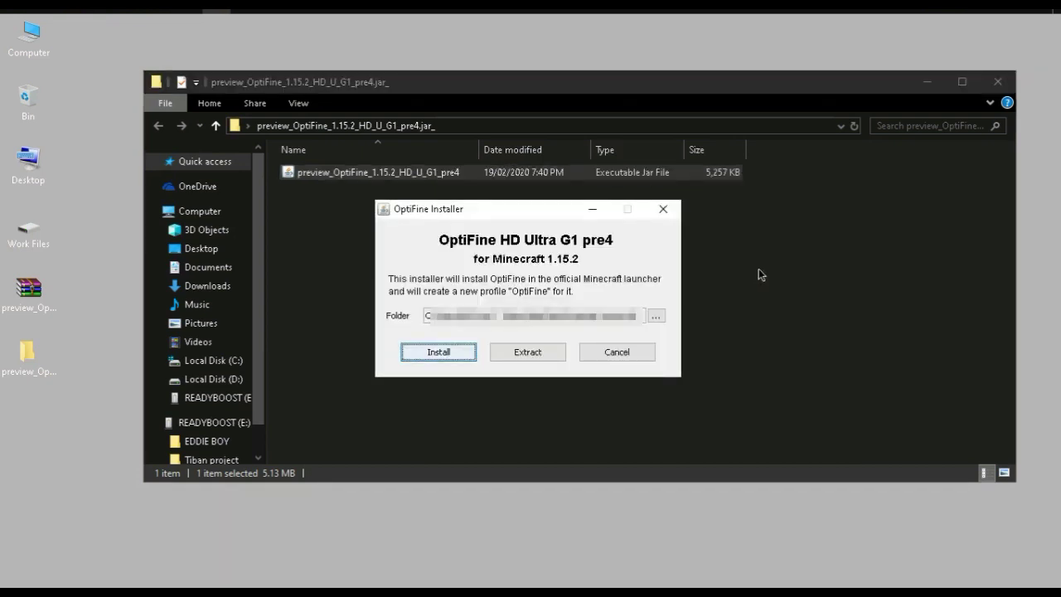
pyautogui.click(460, 358)
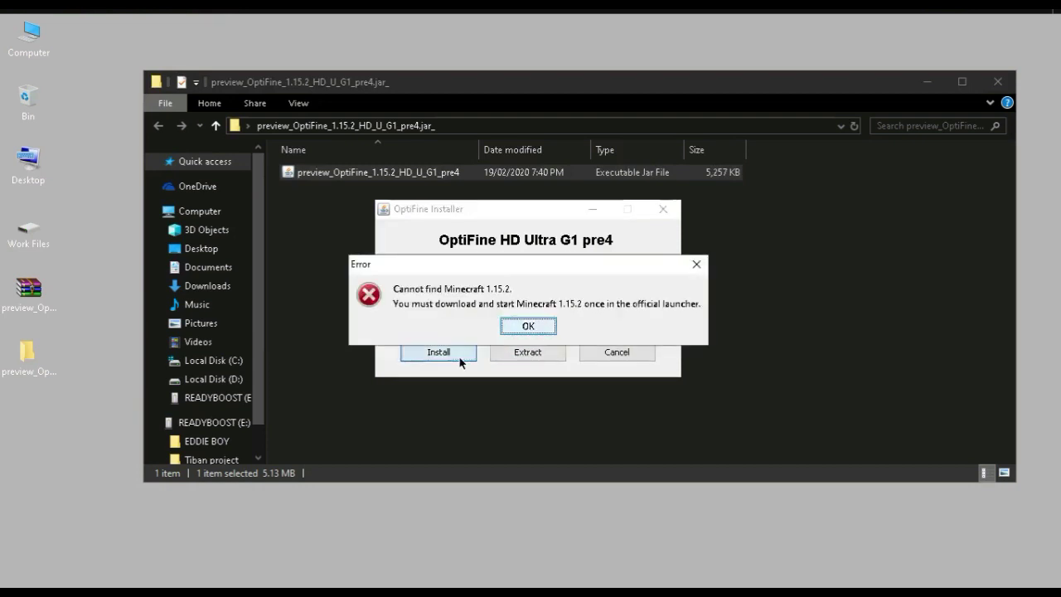
# - Dismiss the installer error, start the Latest release 1.15.2 profile once from the Minecraft Launcher, and quit the game from its title screen
pyautogui.click(529, 327)
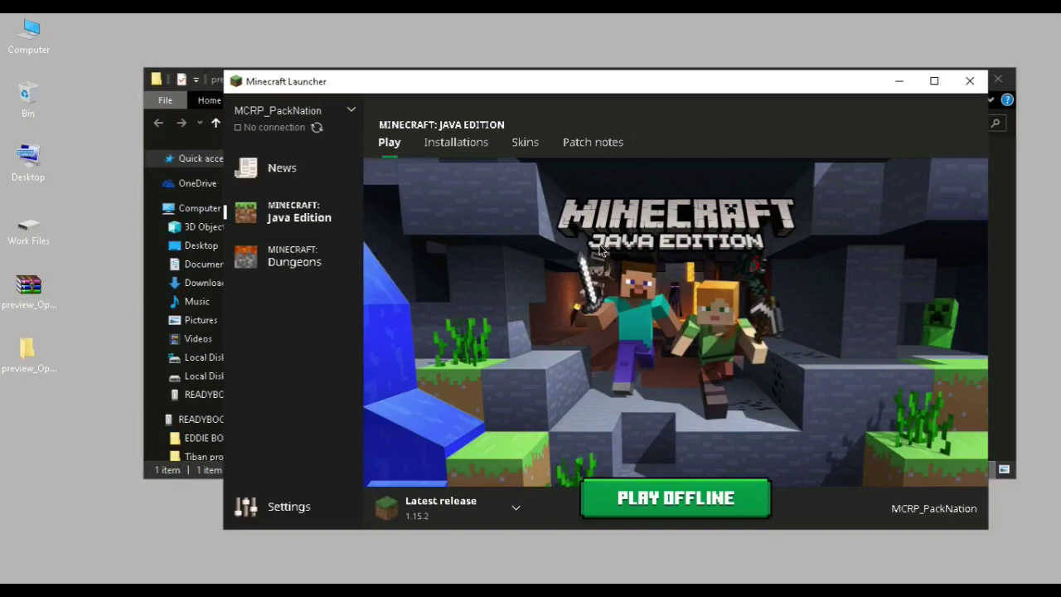
pyautogui.click(515, 505)
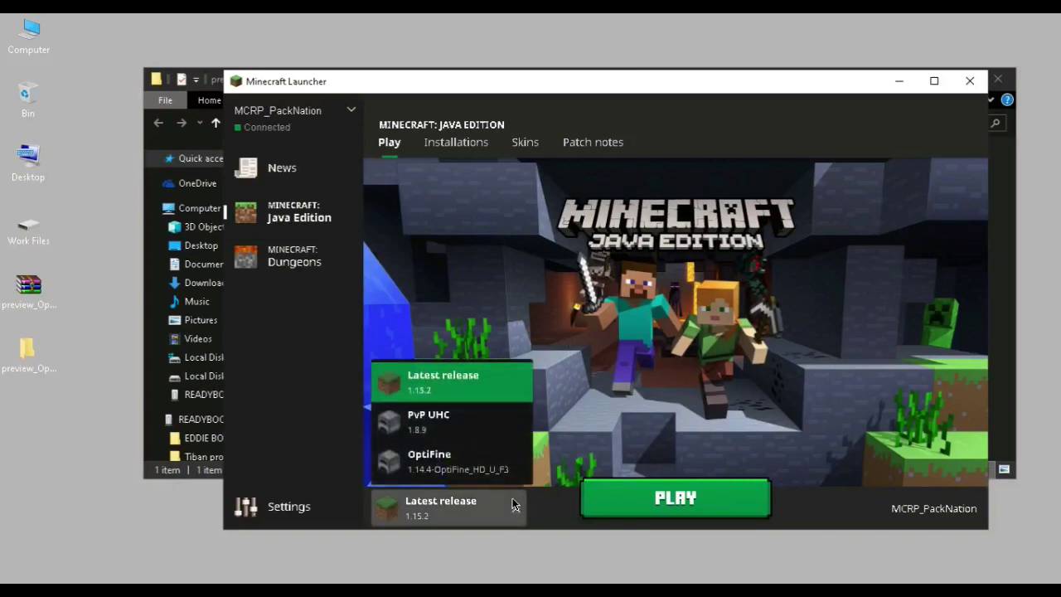
pyautogui.click(472, 386)
pyautogui.click(666, 509)
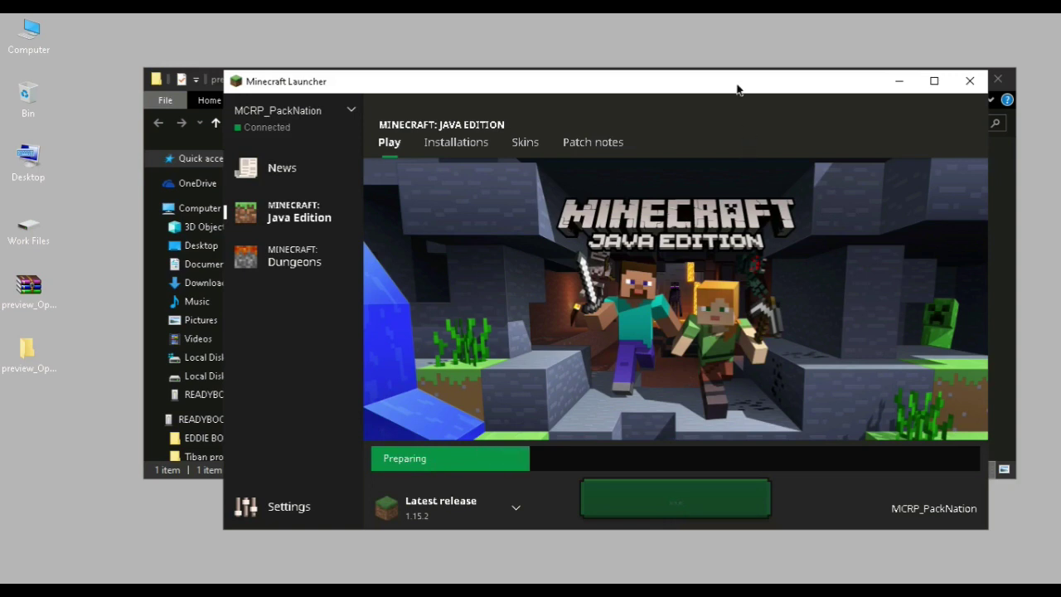
pyautogui.moveTo(737, 88); pyautogui.dragTo(663, 73)
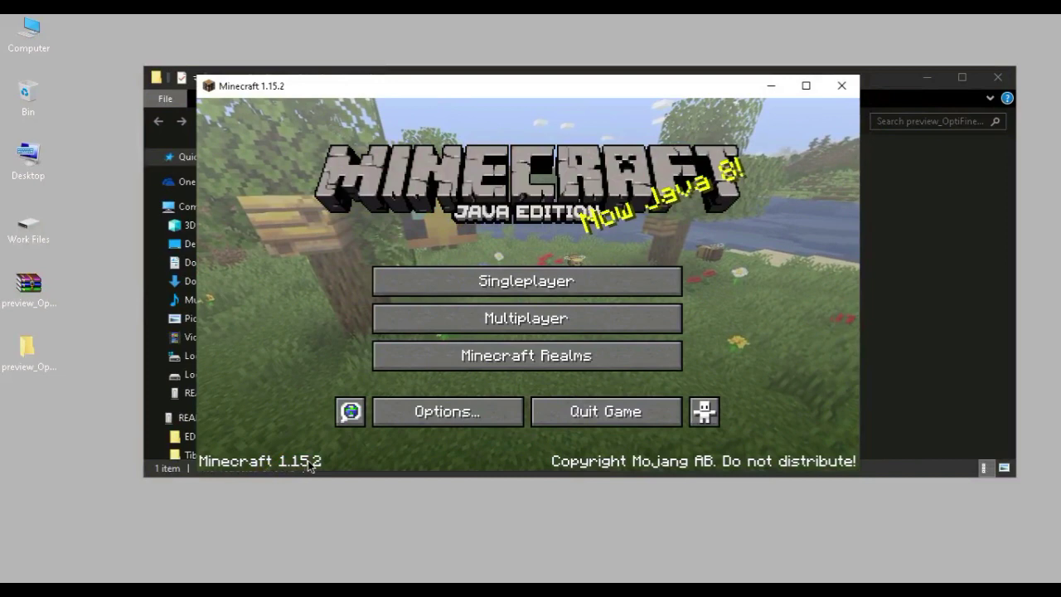
pyautogui.click(603, 415)
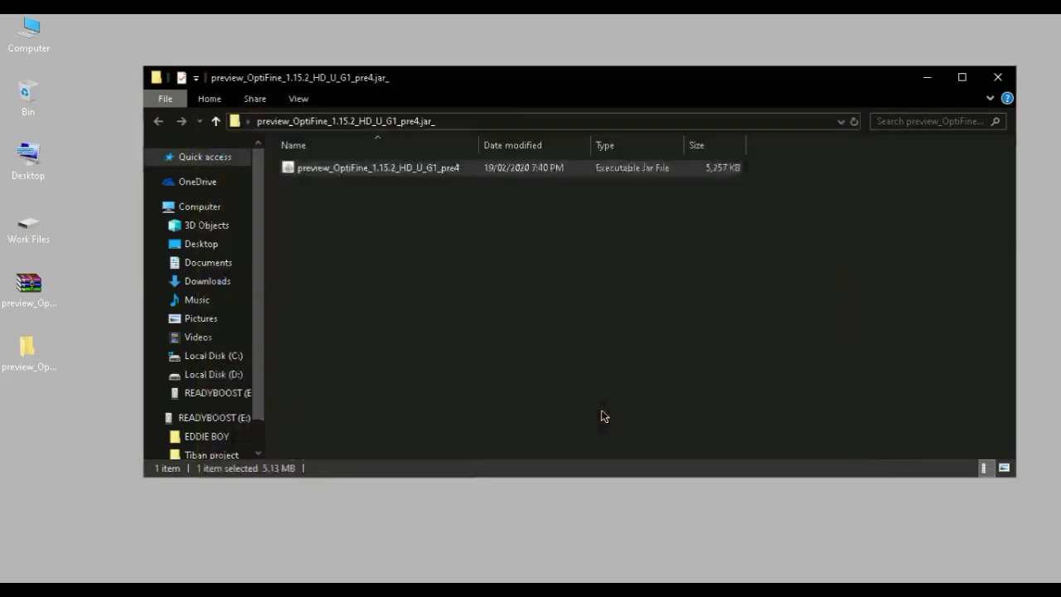
# - Run preview_OptiFine_1.15.2_HD_U_G1_pre4 with Java(TM) Platform SE binary and install OptiFine HD Ultra G1 pre4 for Minecraft 1.15.2
pyautogui.rightClick(360, 169)
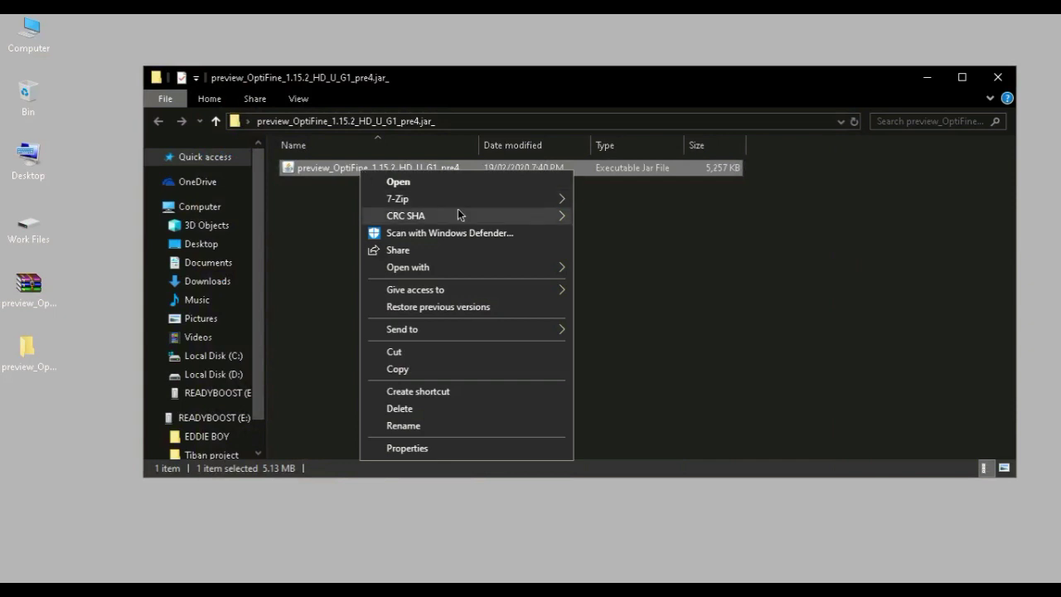
pyautogui.moveTo(476, 203)
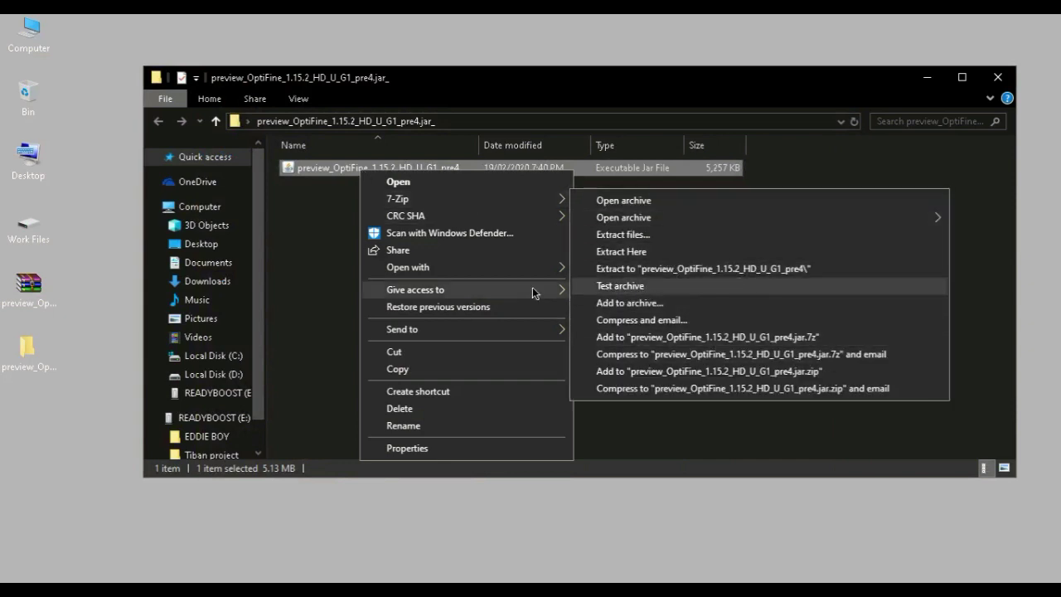
pyautogui.moveTo(543, 262)
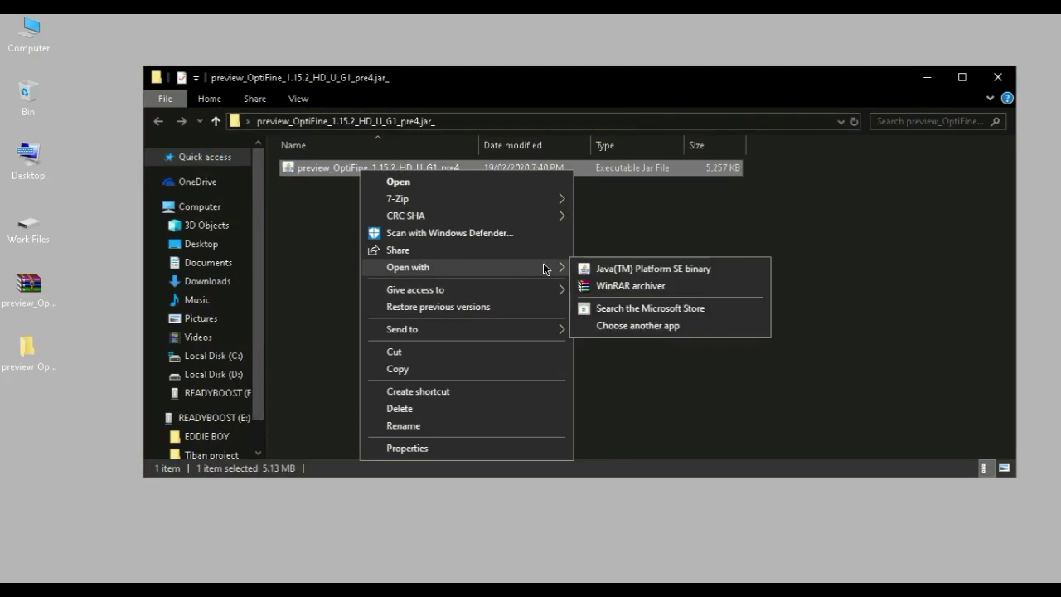
pyautogui.click(645, 268)
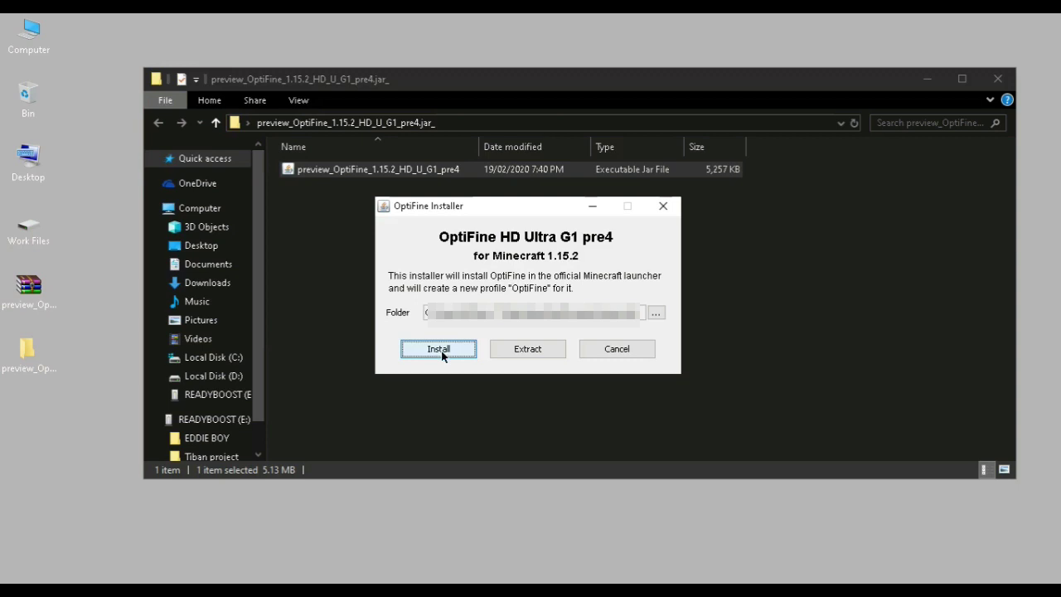
pyautogui.click(440, 352)
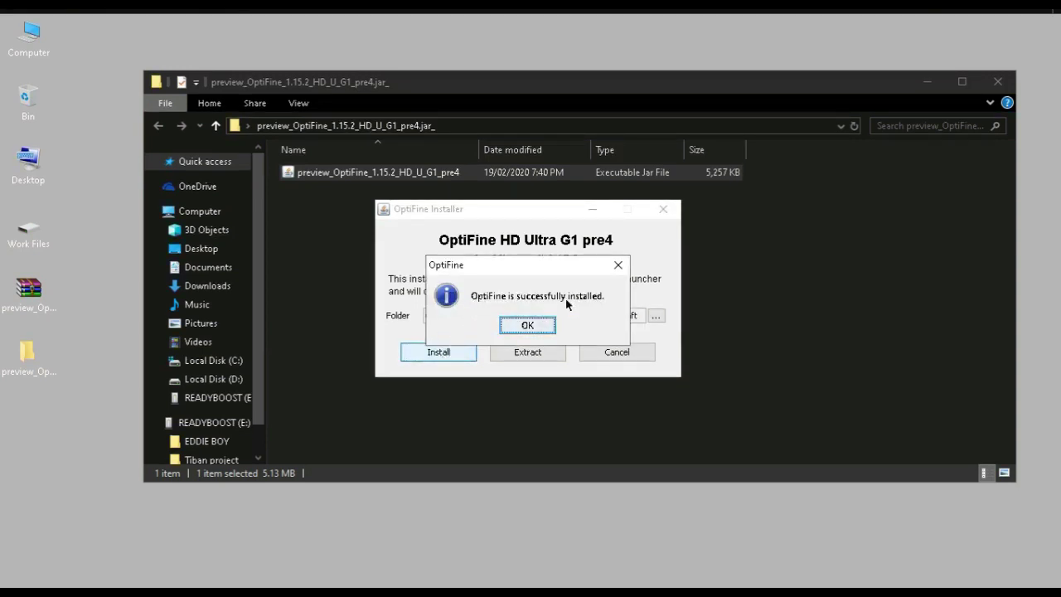
pyautogui.click(519, 326)
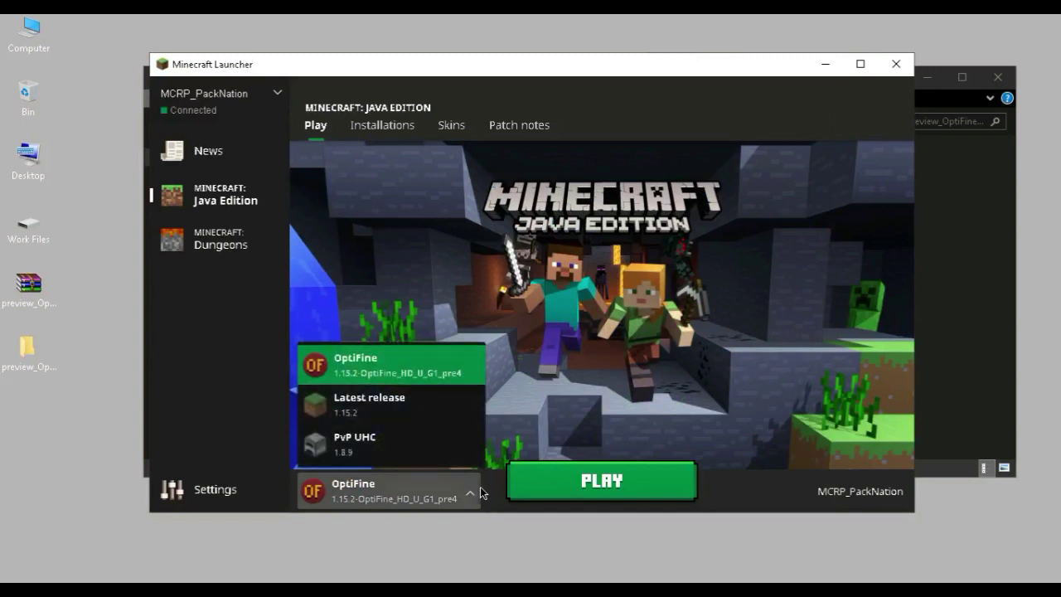
# - Launch Minecraft with the OptiFine profile 1.15.2-OptiFine_HD_U_G1_pre4 and maximize the game window
pyautogui.click(408, 375)
pyautogui.click(562, 480)
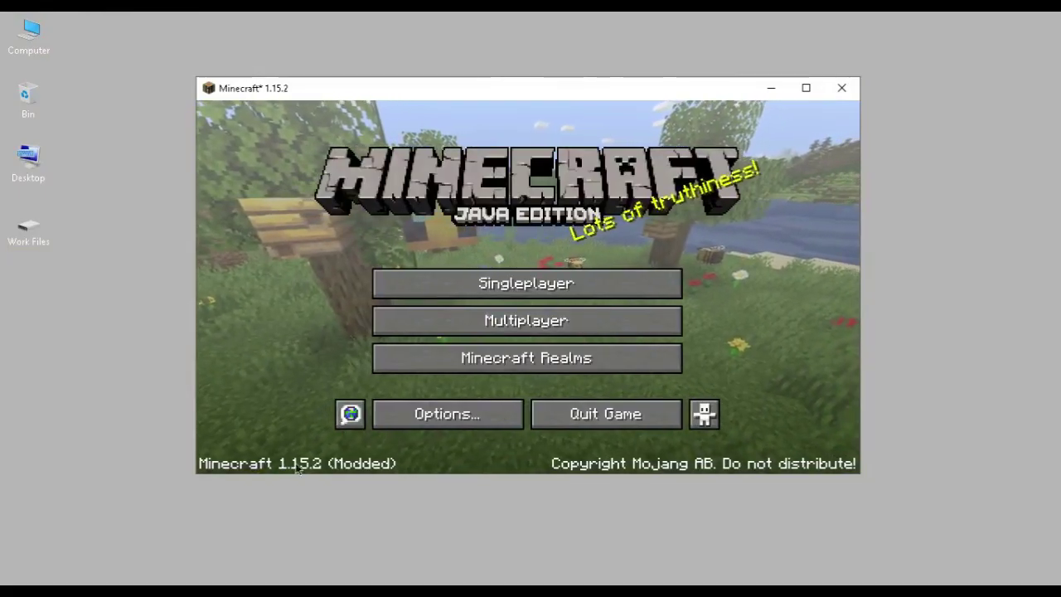
pyautogui.click(805, 87)
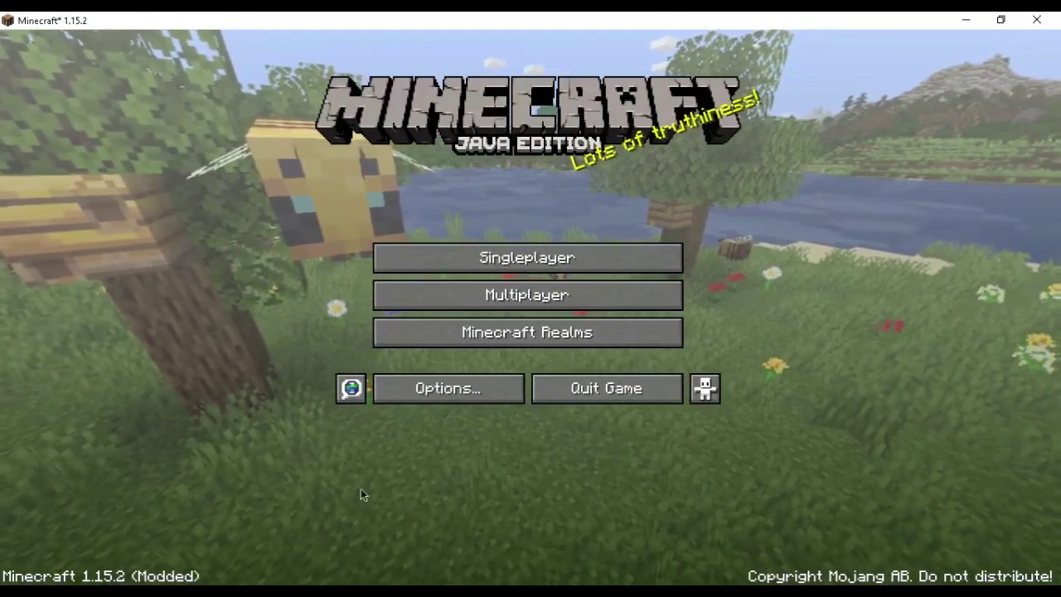
# - Examine the OptiFine options in the game's Video Settings, including the Performance Settings page, and return to the title screen
pyautogui.click(434, 387)
pyautogui.click(439, 249)
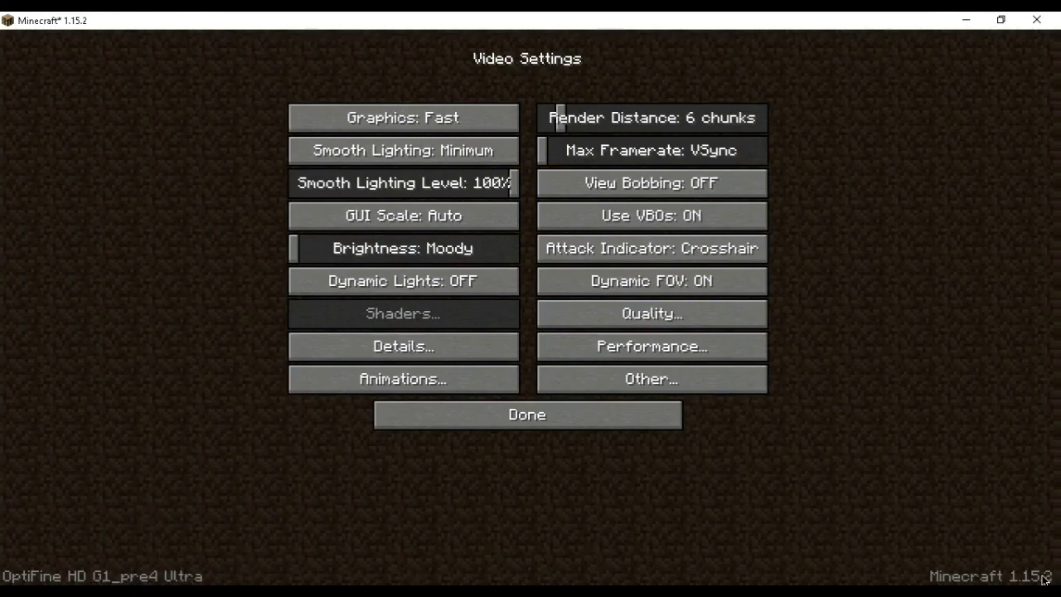
pyautogui.click(622, 419)
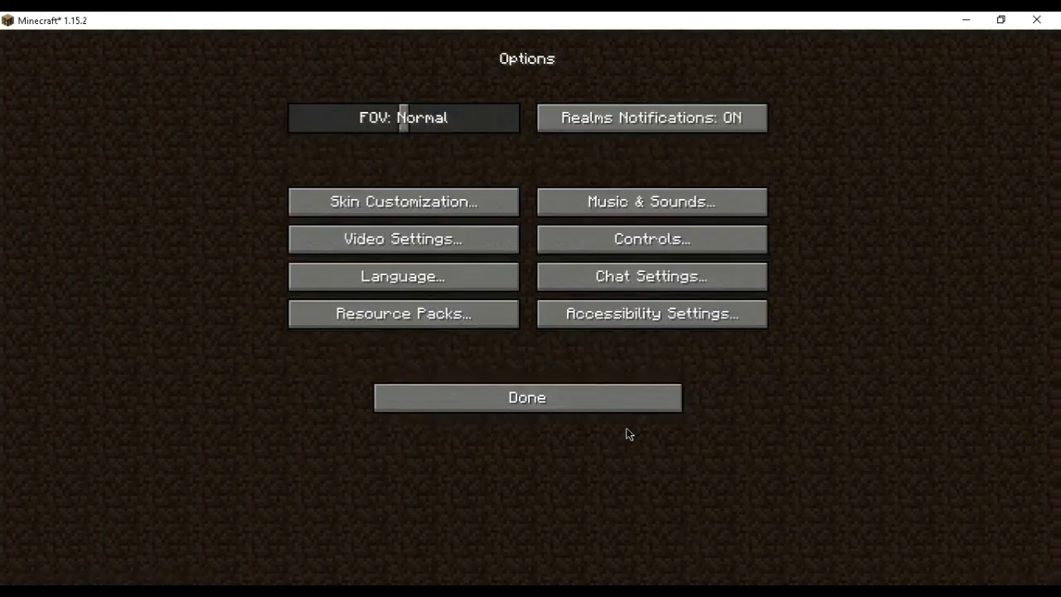
pyautogui.click(403, 239)
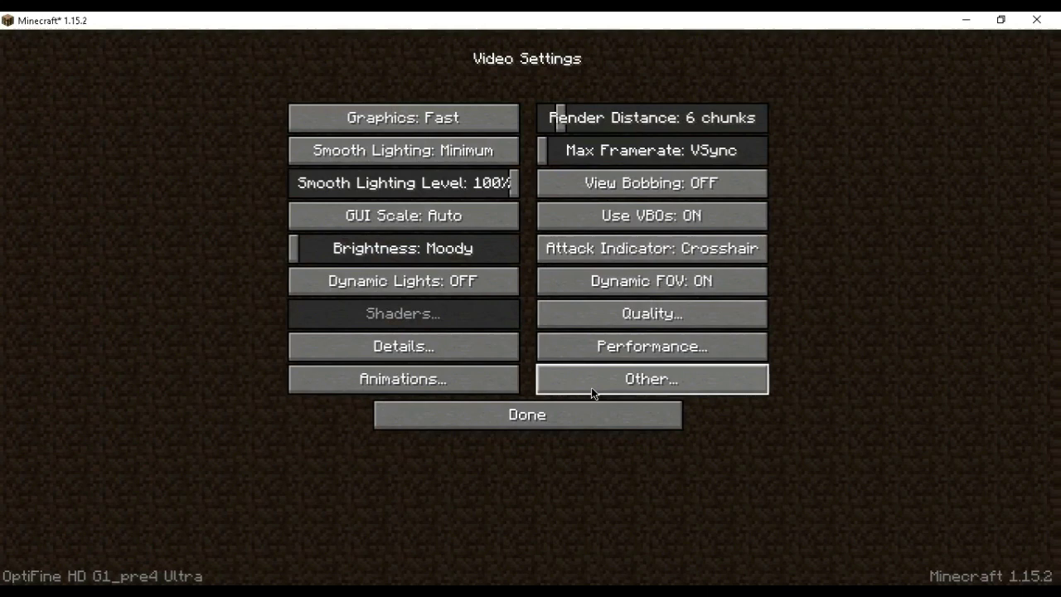
pyautogui.click(602, 355)
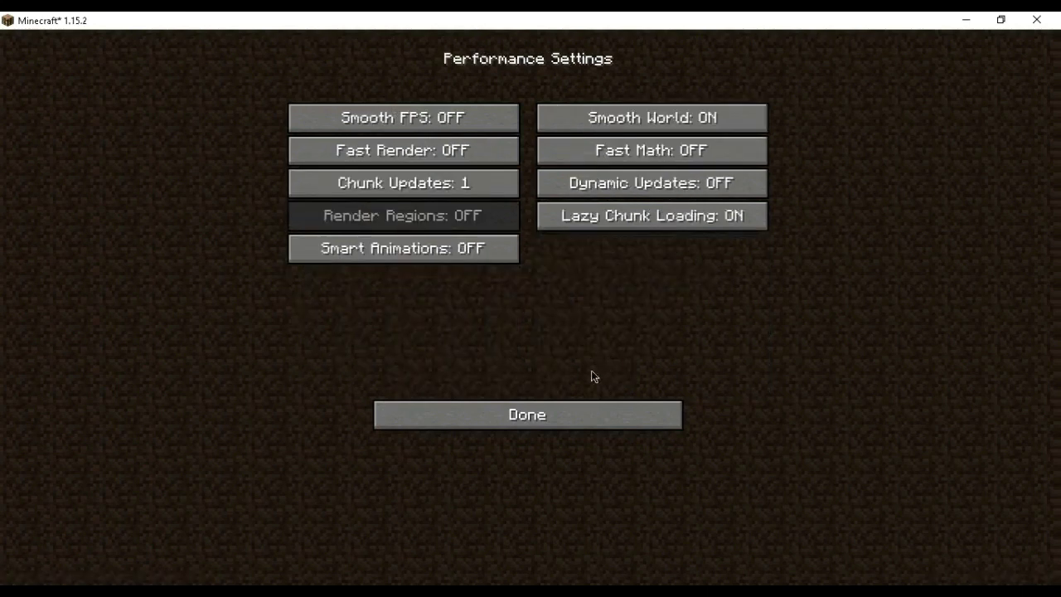
pyautogui.click(565, 419)
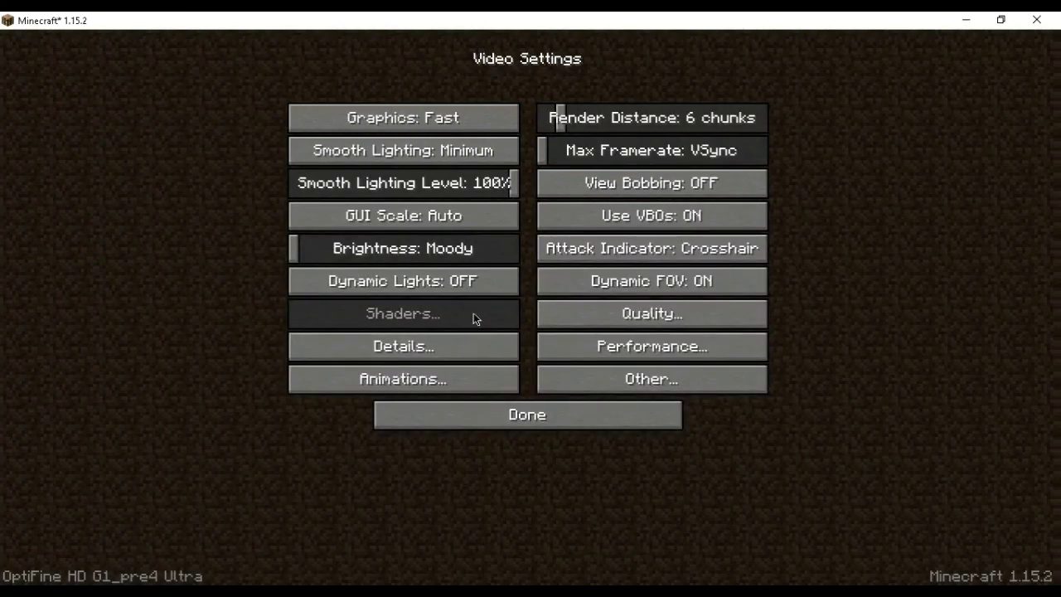
pyautogui.click(676, 352)
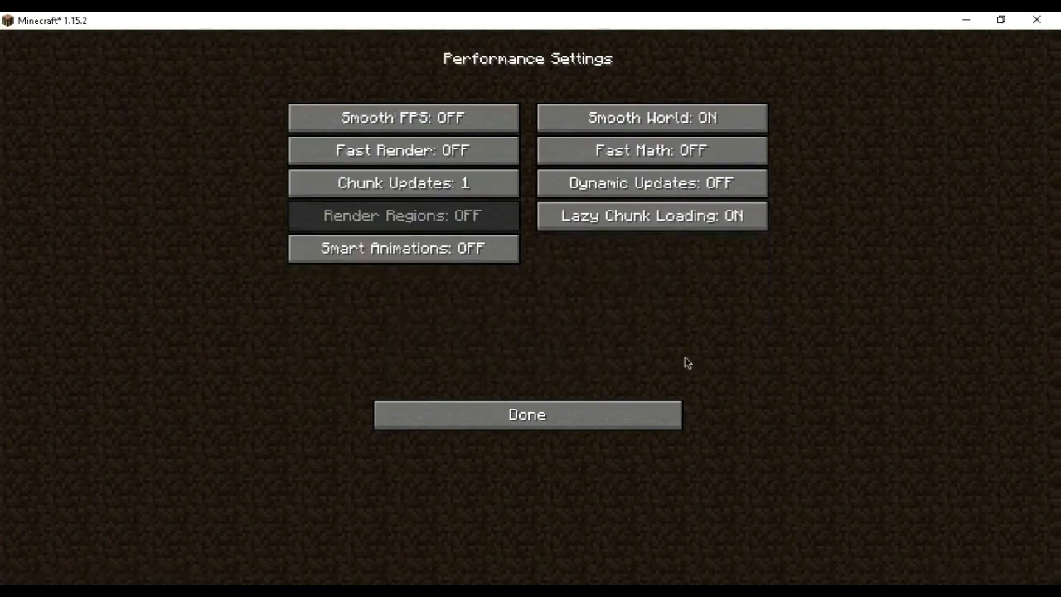
pyautogui.click(627, 419)
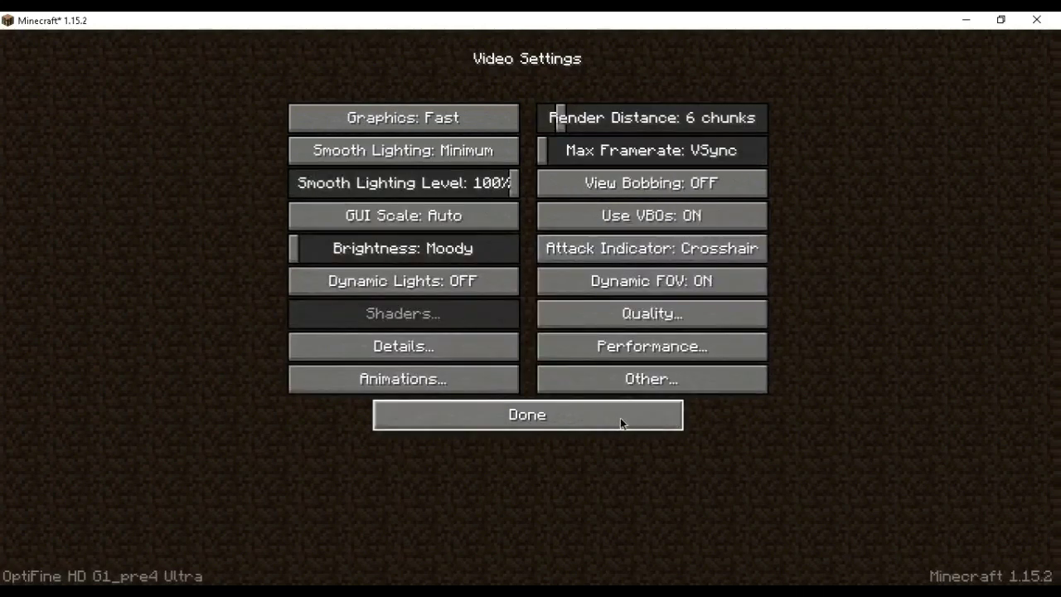
pyautogui.click(620, 418)
pyautogui.click(580, 388)
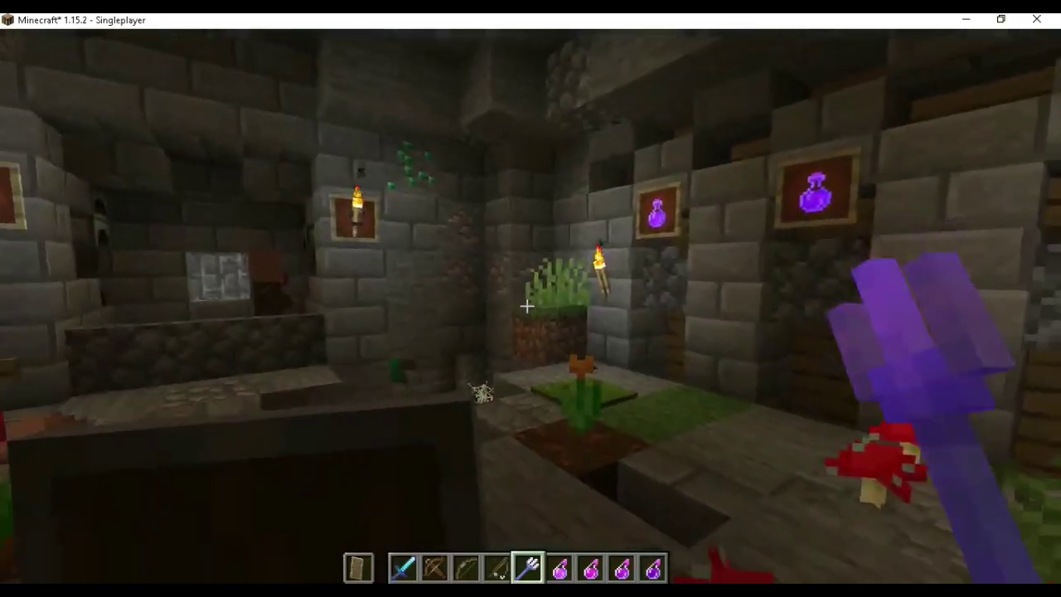
# - Show the debug overlay in the singleplayer world to check the OptiFine version and frame rate, and hide it again
pyautogui.press('Escape')
pyautogui.press('Escape')
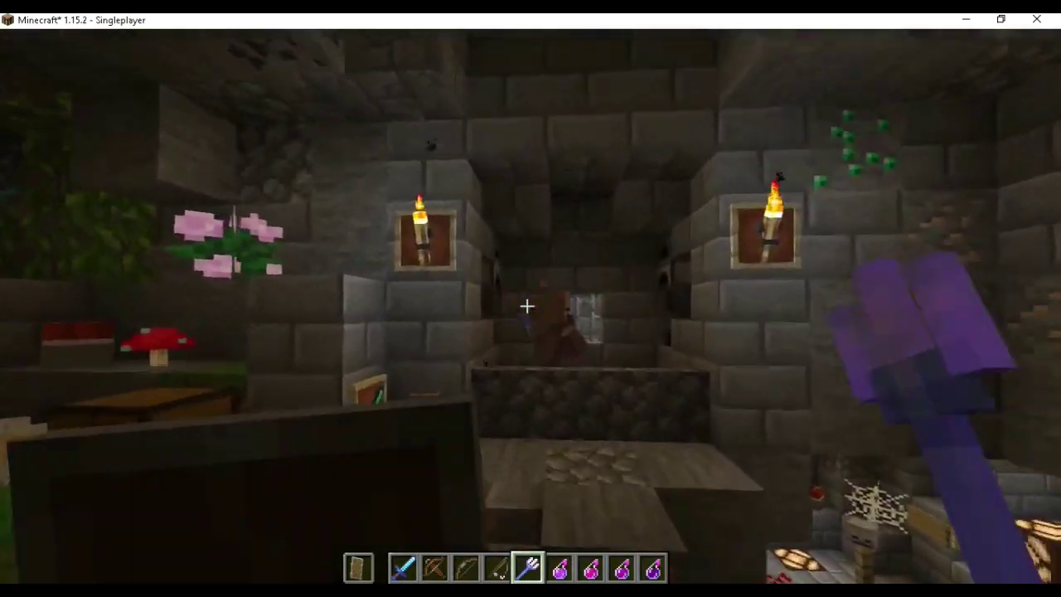
pyautogui.press('F3')
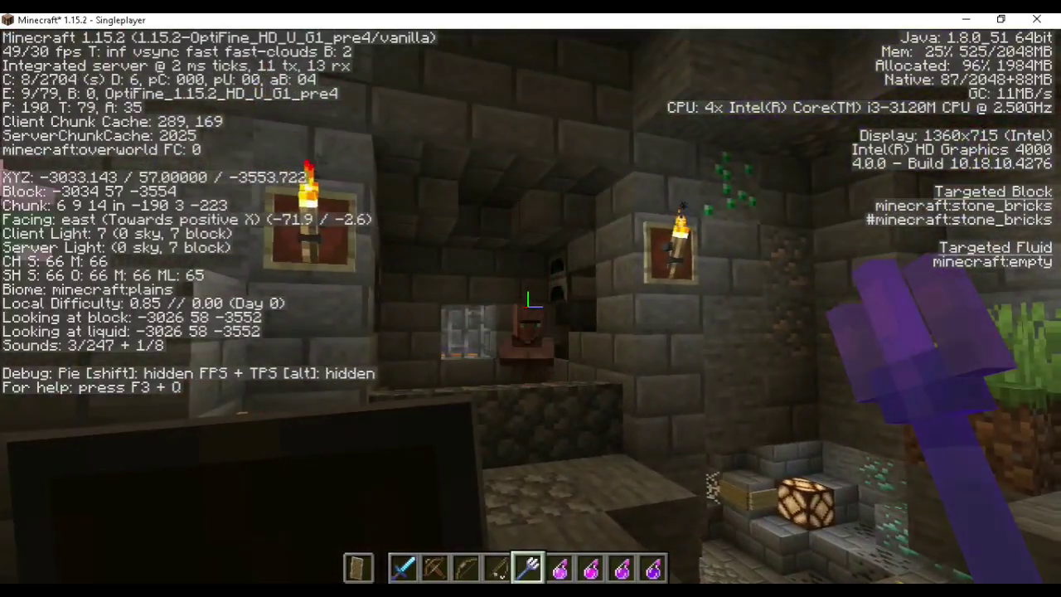
pyautogui.press('F3')
# - Test combat on the villager behind the stone counter with the trident, the diamond sword and the crossbow
pyautogui.rightClick(530, 305)
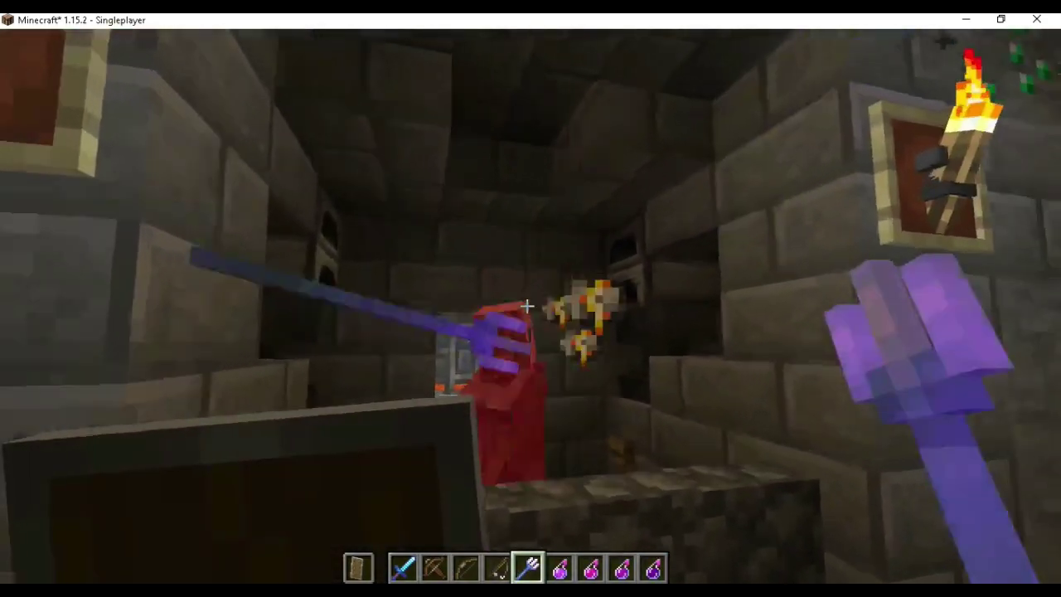
pyautogui.press('2')
pyautogui.click(528, 306)
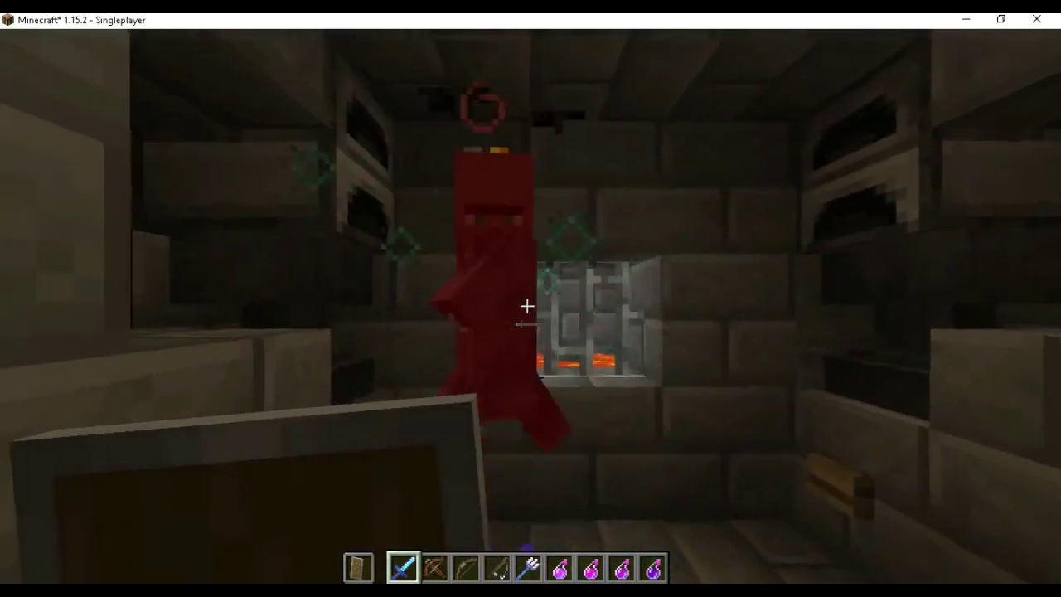
pyautogui.click(527, 306)
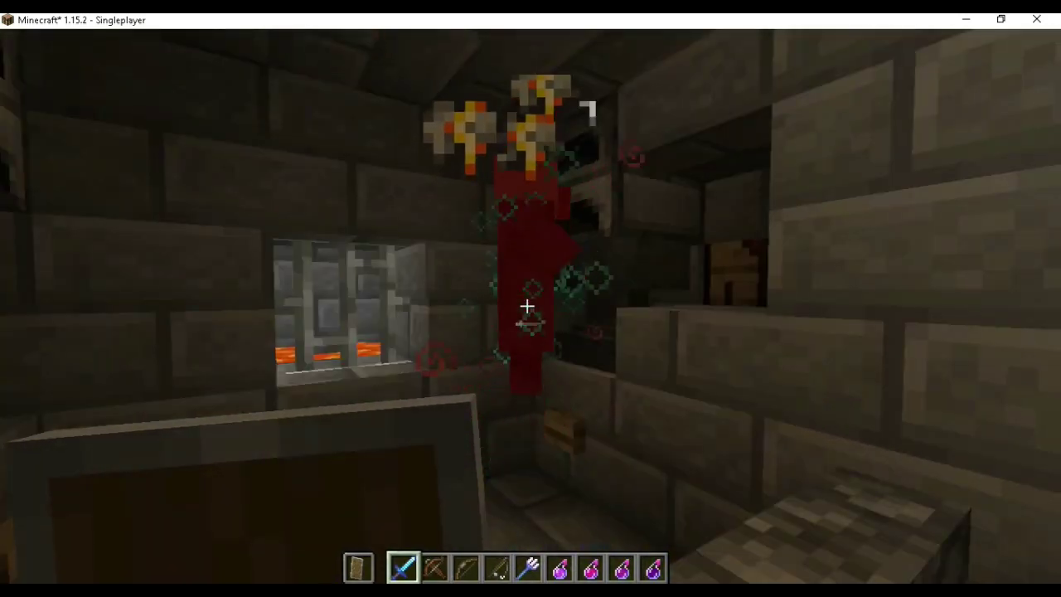
pyautogui.press('3')
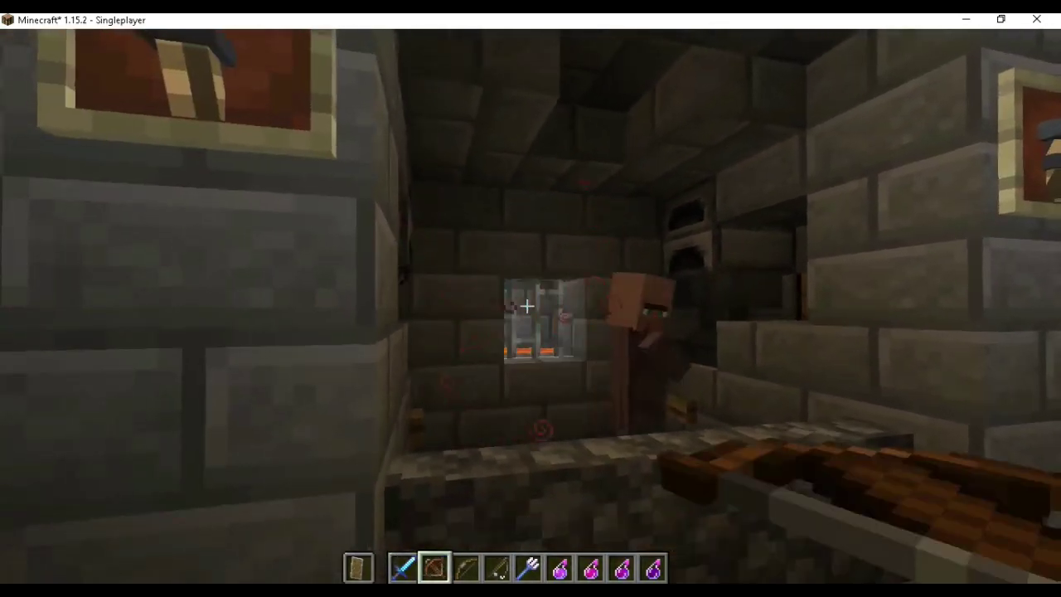
pyautogui.click(527, 305)
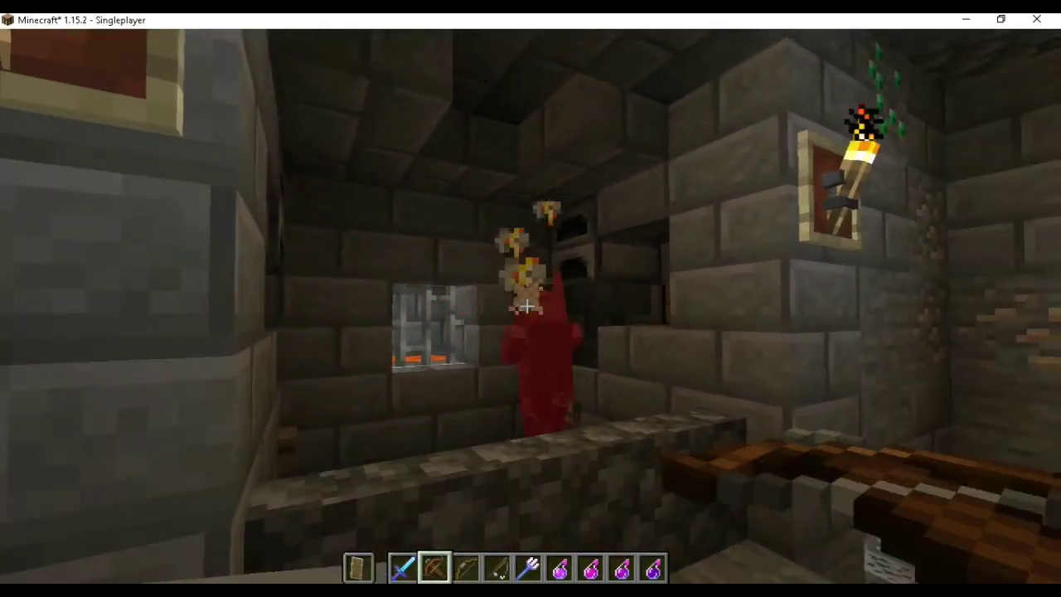
# - Shoot the villager with the bow and throw the trident toward the counter
pyautogui.press('4')
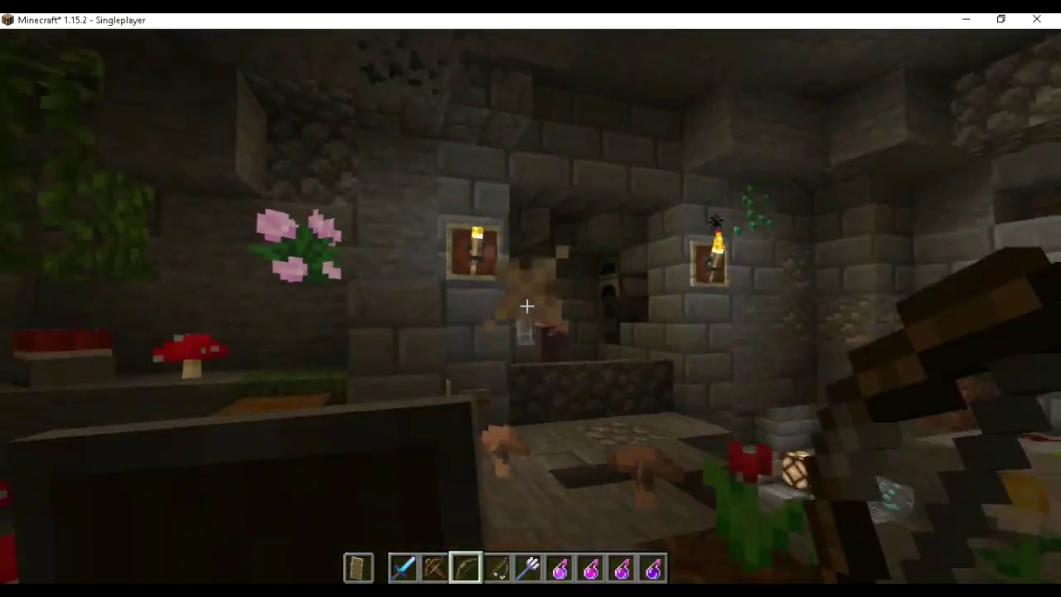
pyautogui.rightClick(527, 306)
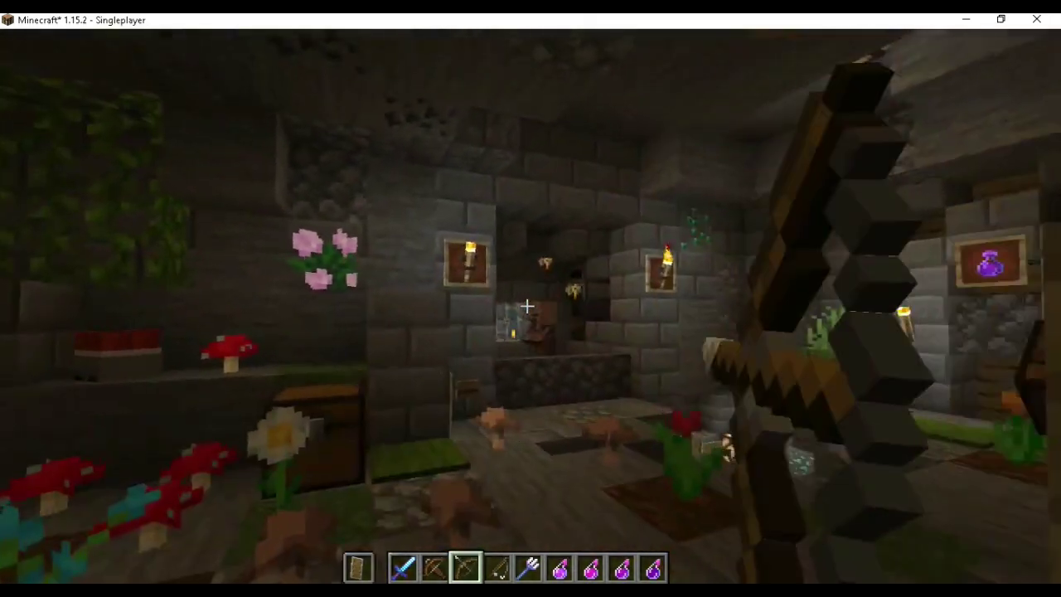
pyautogui.press('5')
pyautogui.press('6')
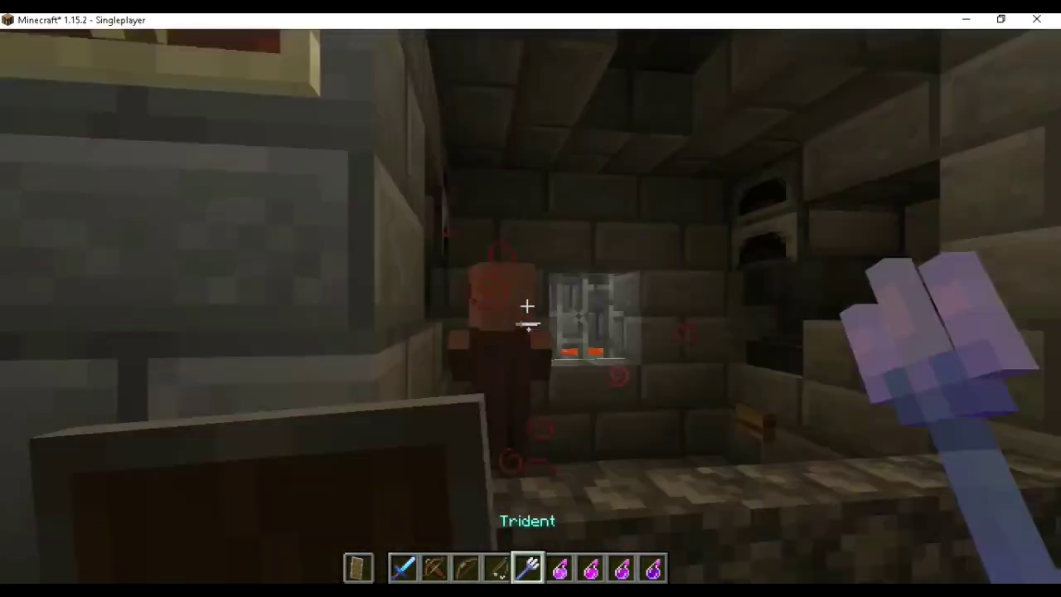
pyautogui.click(527, 306)
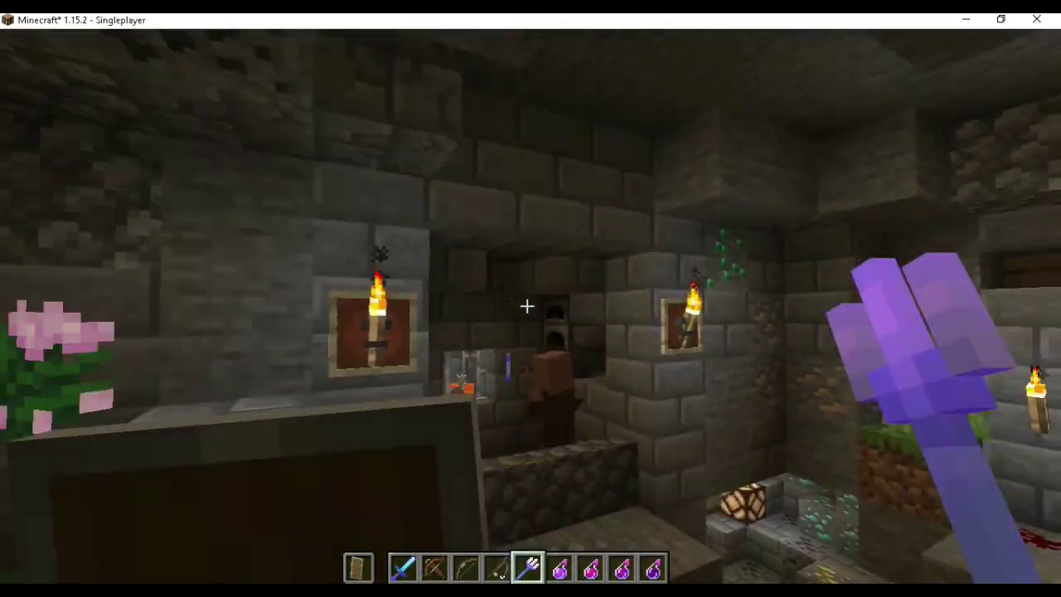
pyautogui.rightClick(527, 306)
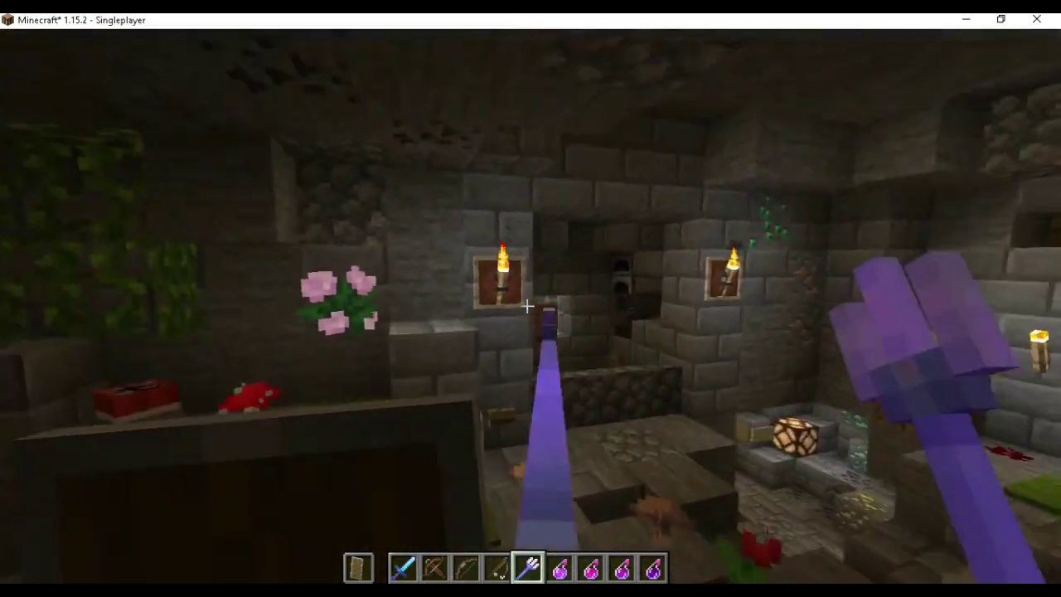
# - Throw the four hotbar potions one after another, including the Splash Potion of Healing and the Splash Potion of Harming at the villager
pyautogui.press('6')
pyautogui.rightClick(528, 306)
pyautogui.press('7')
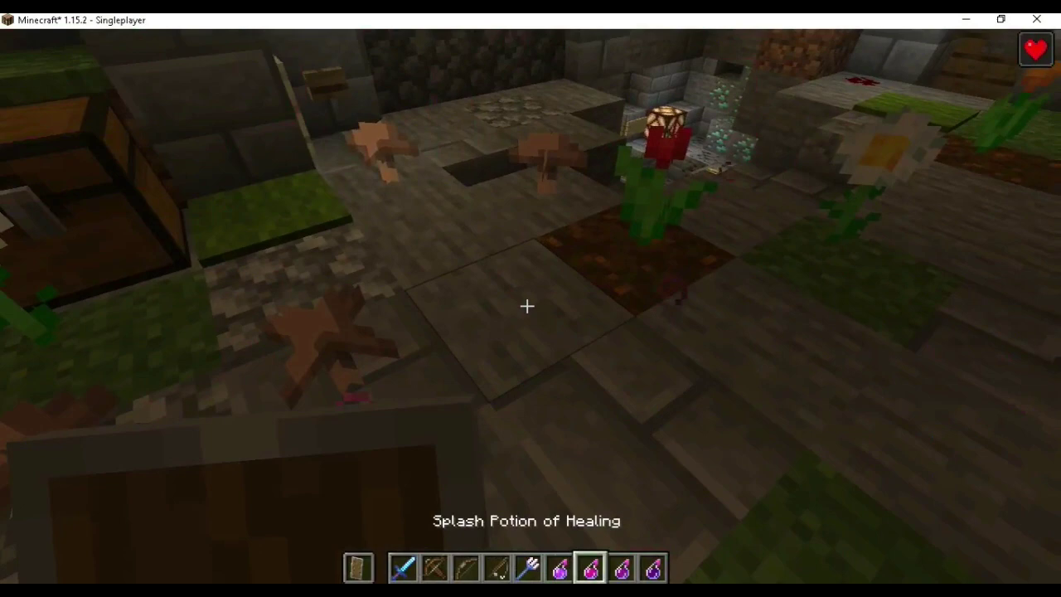
pyautogui.rightClick(527, 305)
pyautogui.press('8')
pyautogui.rightClick(527, 306)
pyautogui.press('9')
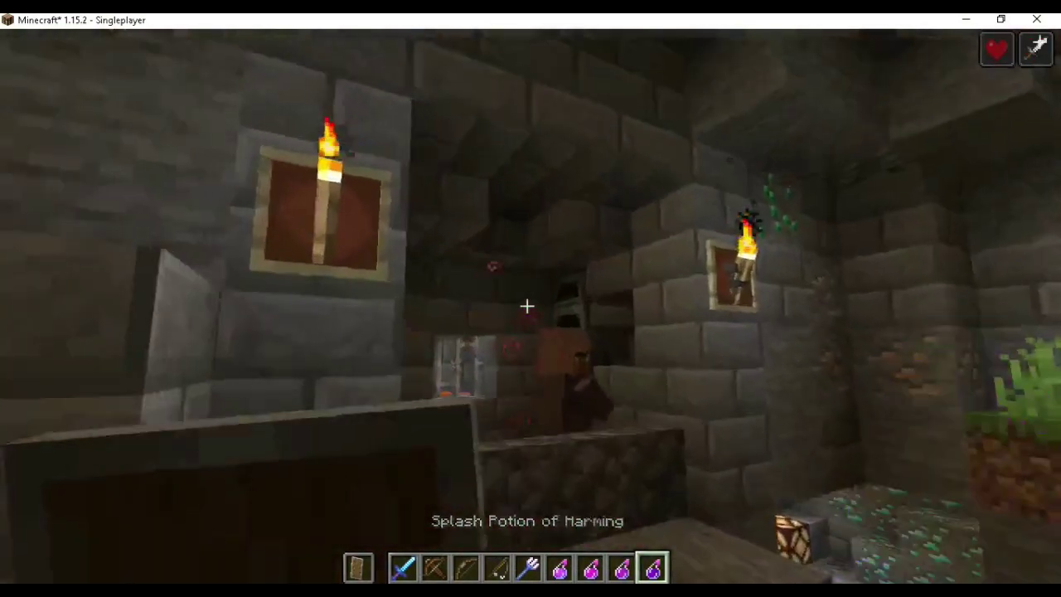
pyautogui.rightClick(528, 306)
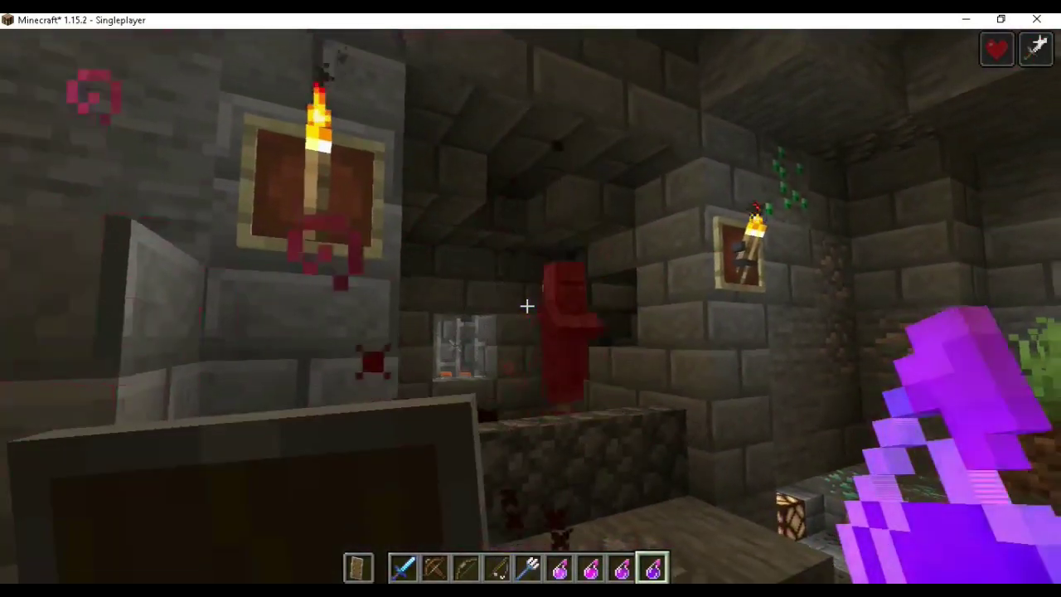
# - Equip the Diamond Sword, walk up to the counter and strike the villager
pyautogui.press('2')
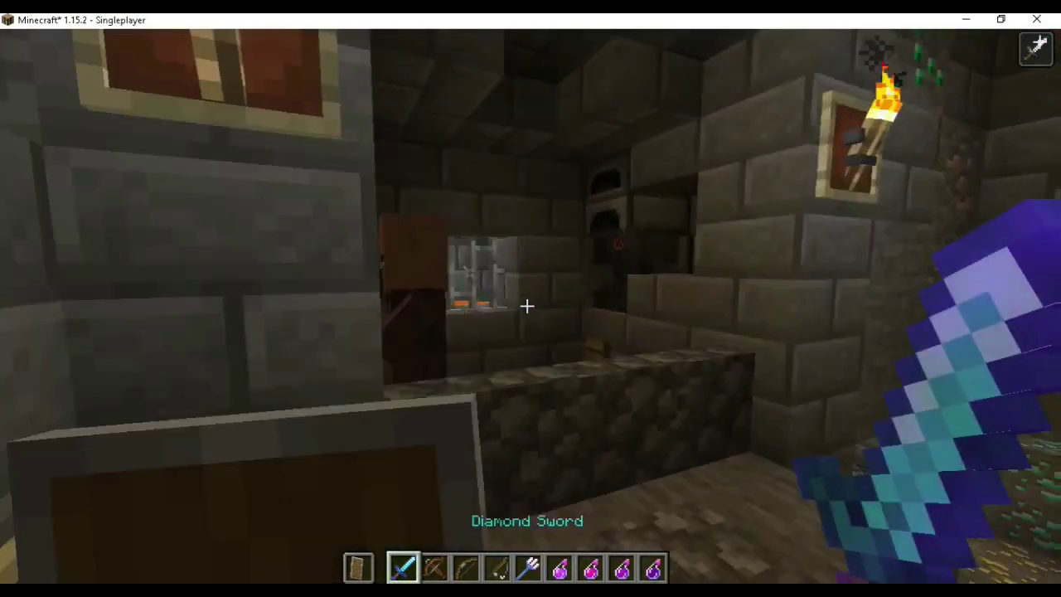
pyautogui.press('w')
pyautogui.click(527, 306)
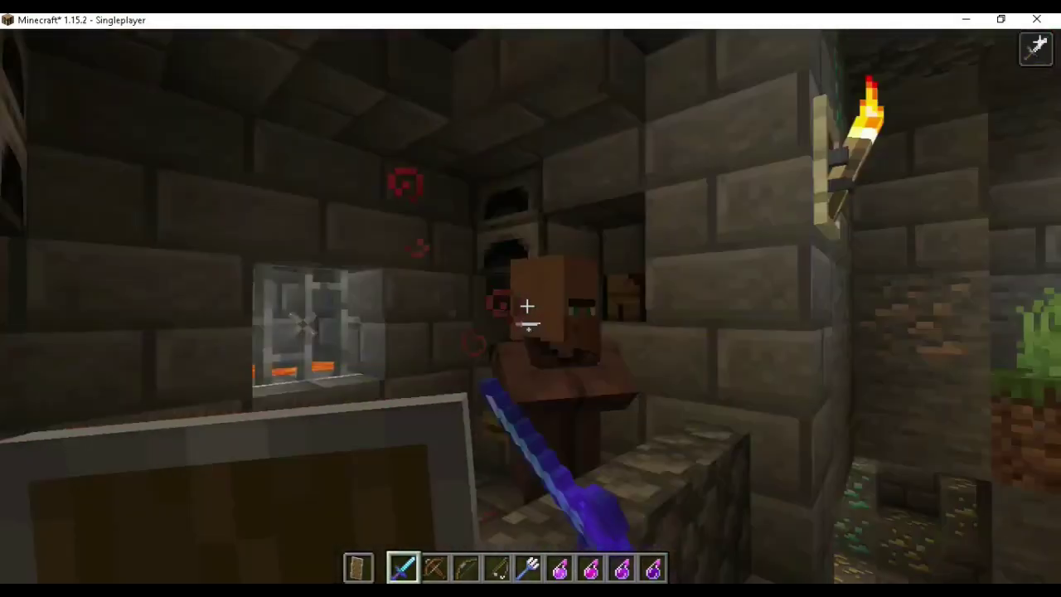